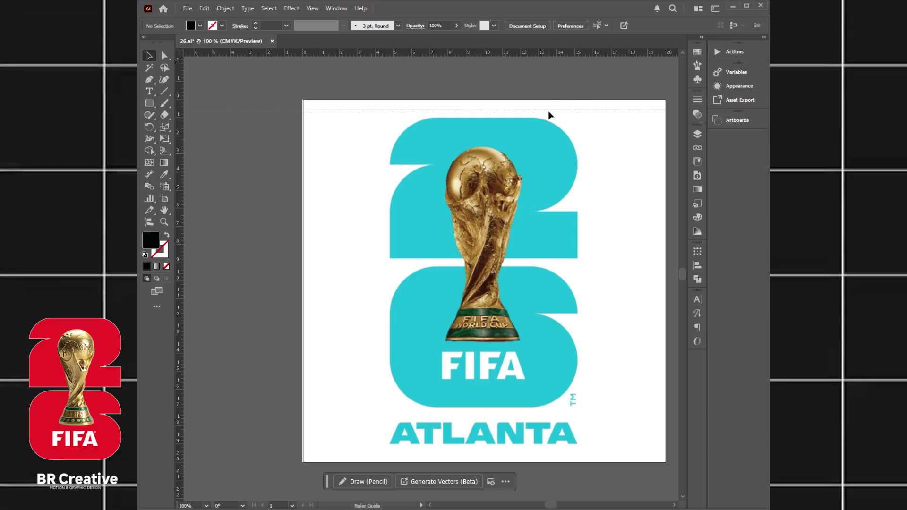
- Place ruler guides along the bottom of the 2, the top and bottom of the 6, and both sides of the logo
{"action": "left_click_drag", "start_coordinate": [528, 53], "coordinate": [539, 258]}
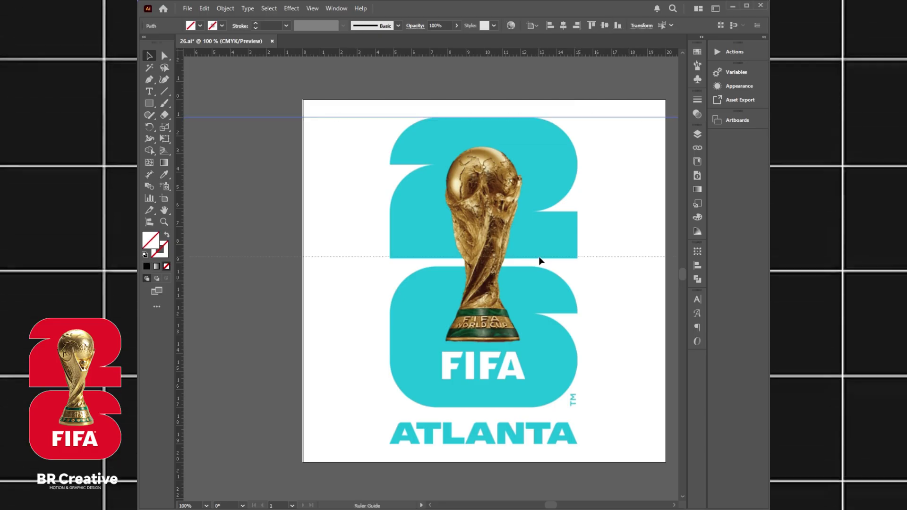
{"action": "left_click_drag", "start_coordinate": [537, 53], "coordinate": [547, 266]}
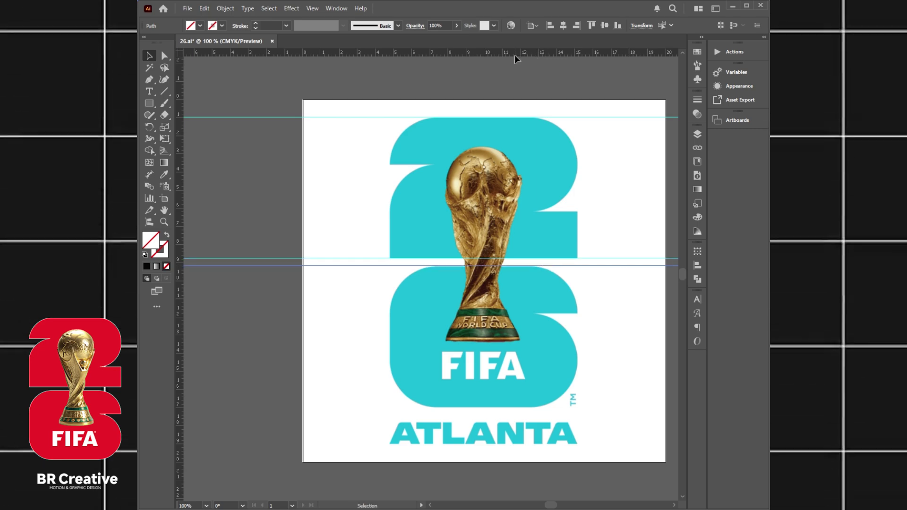
{"action": "left_click_drag", "start_coordinate": [514, 54], "coordinate": [541, 410]}
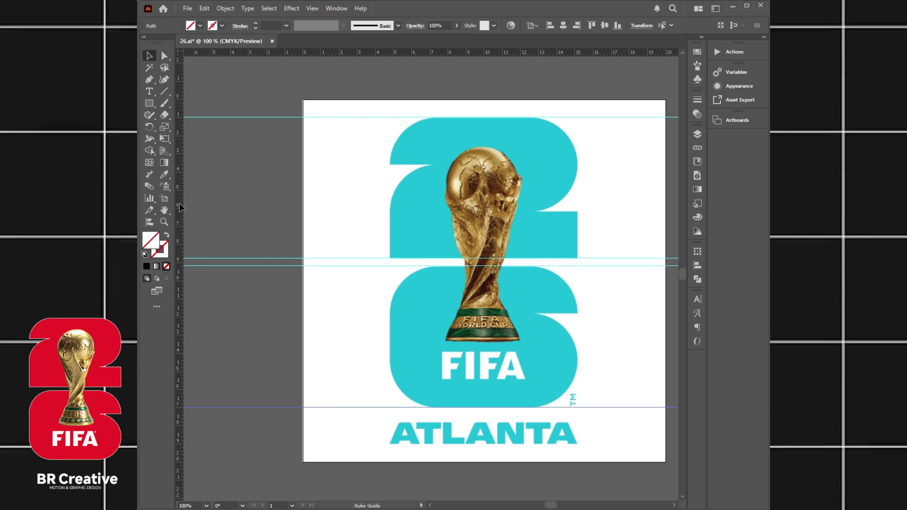
{"action": "left_click_drag", "start_coordinate": [180, 203], "coordinate": [390, 242]}
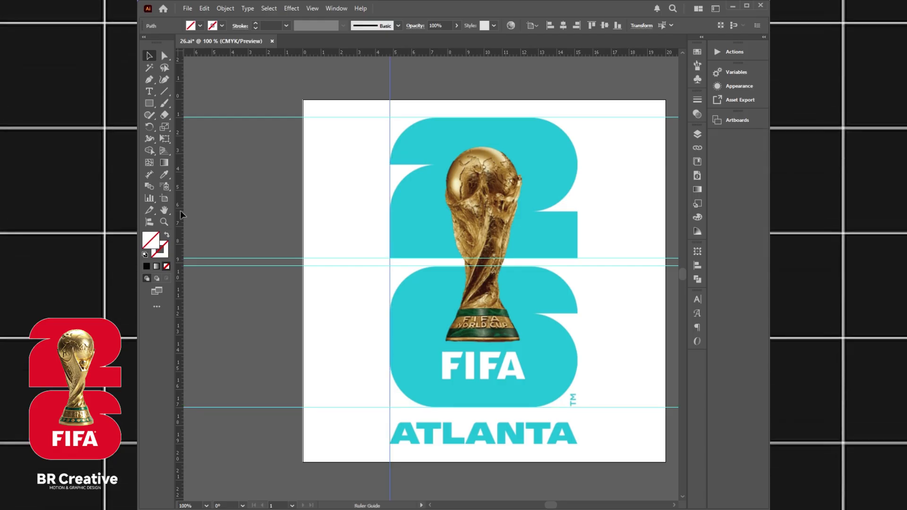
{"action": "left_click_drag", "start_coordinate": [180, 211], "coordinate": [577, 287]}
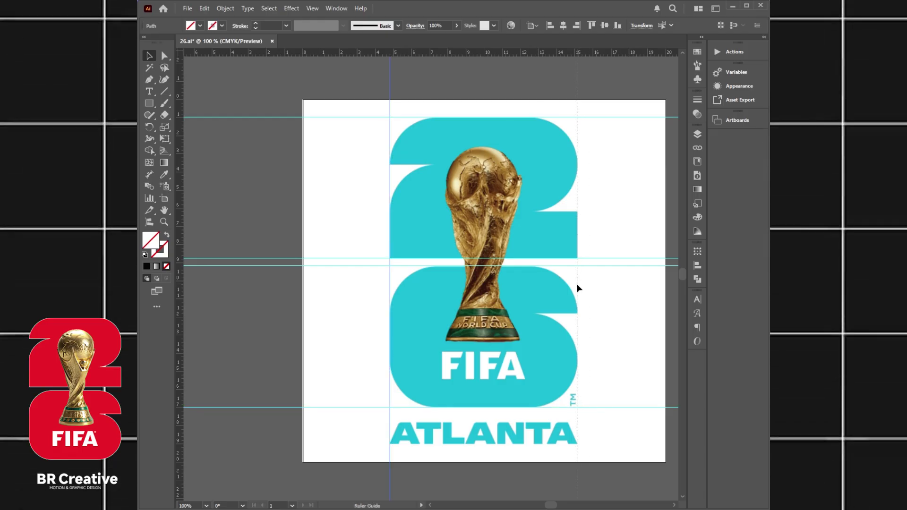
- Scale the reference logo image down to about a quarter of its size and move it off the artboard's left side
{"action": "left_click", "coordinate": [464, 219]}
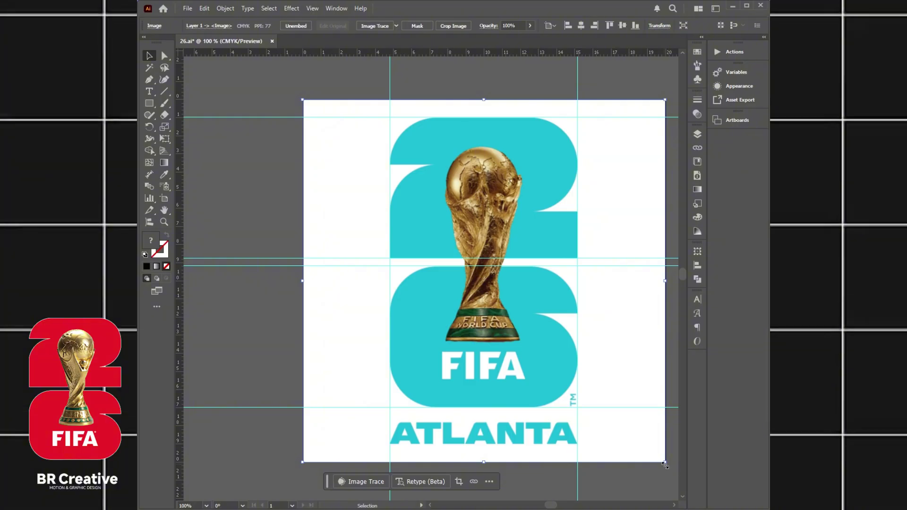
{"action": "left_click_drag", "start_coordinate": [665, 466], "coordinate": [394, 191]}
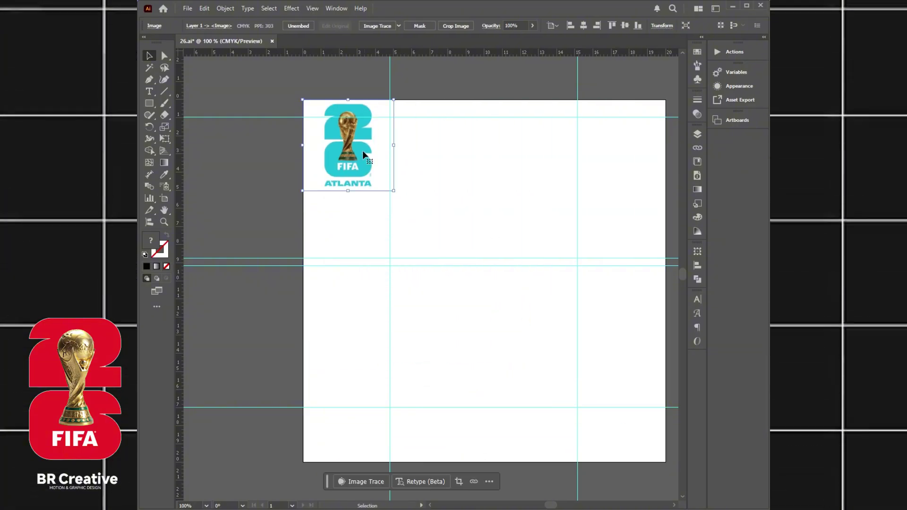
{"action": "left_click_drag", "start_coordinate": [363, 152], "coordinate": [258, 192]}
{"action": "left_click", "coordinate": [473, 84]}
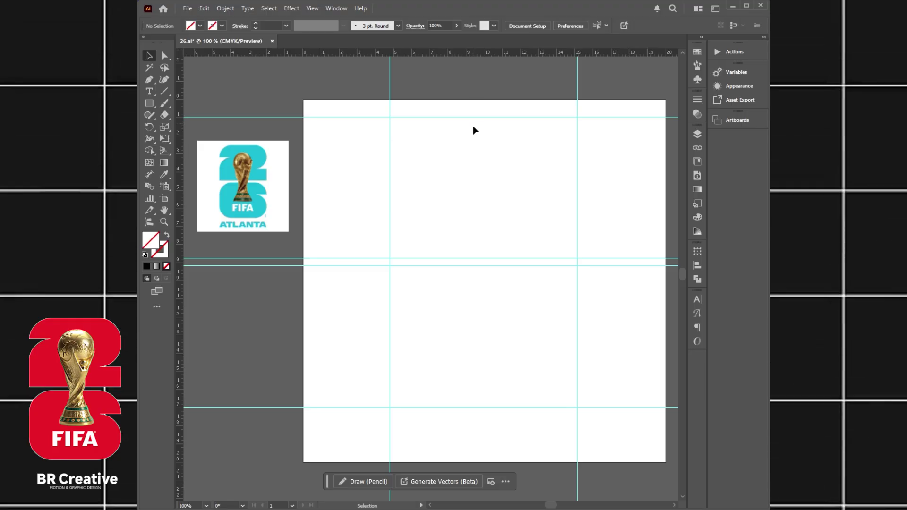
- Draw a rectangle that fills the area between the upper guides and give it a light blue fill
{"action": "key", "text": "m"}
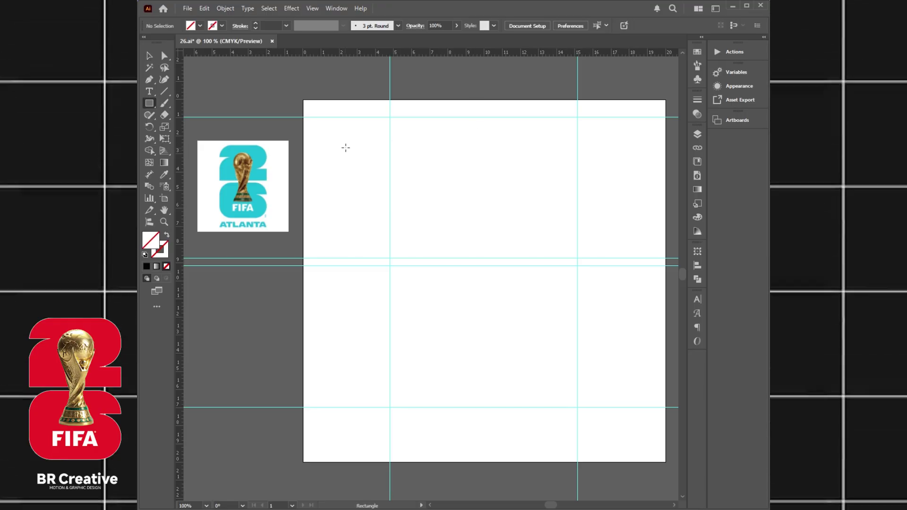
{"action": "left_click_drag", "start_coordinate": [390, 117], "coordinate": [484, 211]}
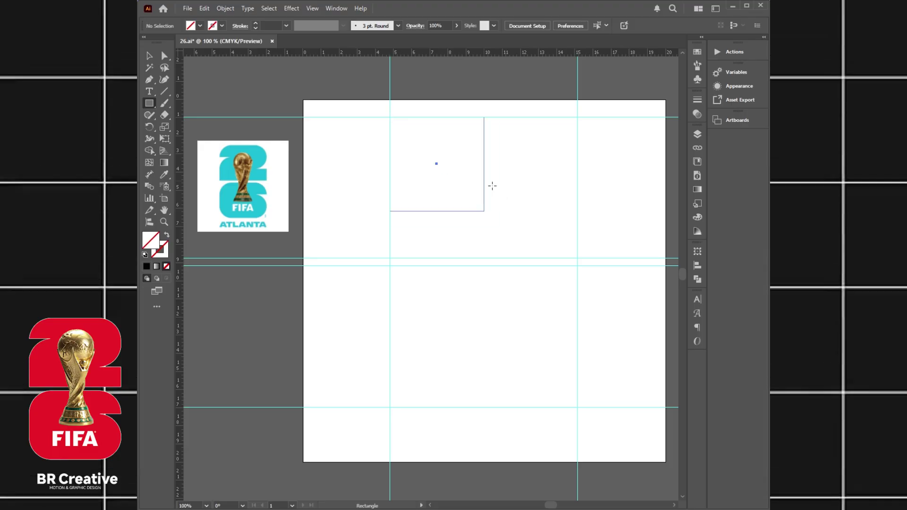
{"action": "left_click_drag", "start_coordinate": [579, 259], "coordinate": [577, 258]}
{"action": "left_click", "coordinate": [191, 26]}
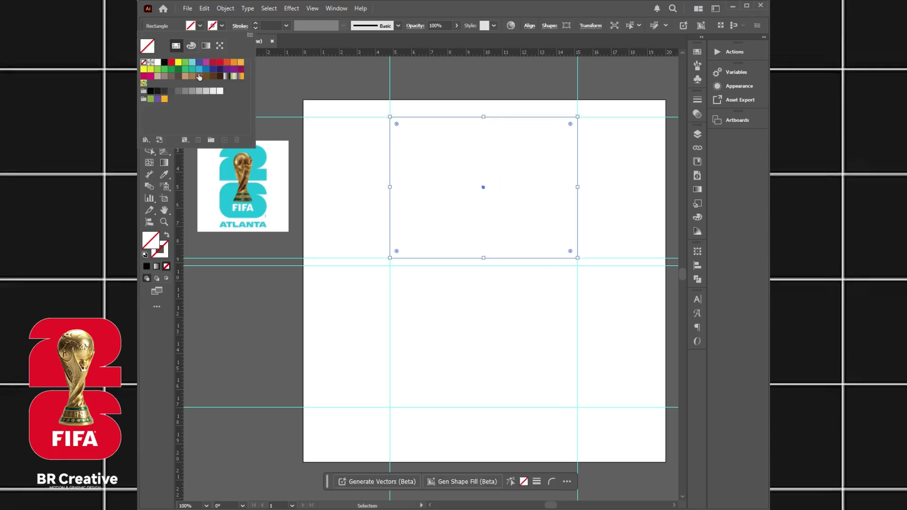
{"action": "left_click", "coordinate": [199, 69]}
{"action": "left_click", "coordinate": [192, 28]}
{"action": "left_click", "coordinate": [149, 55]}
{"action": "left_click", "coordinate": [231, 73]}
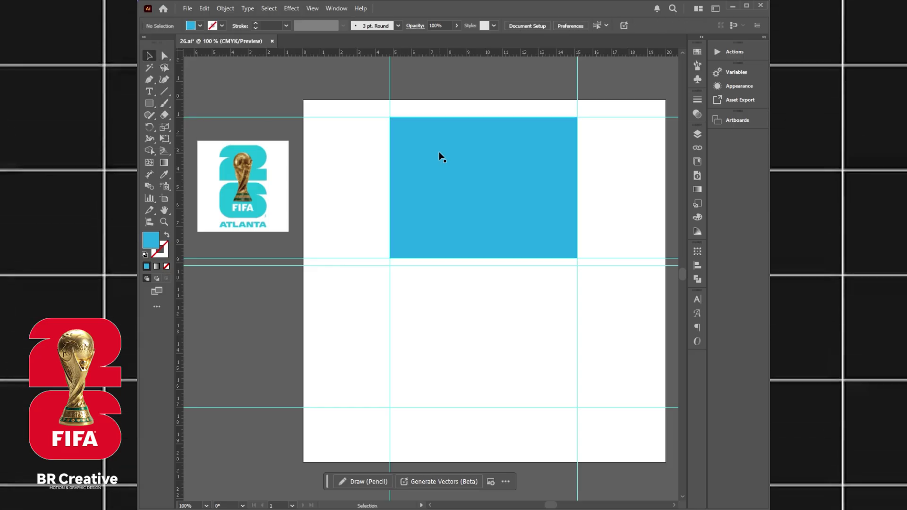
- Duplicate the blue rectangle straight down into the area between the lower guides
{"action": "left_click", "coordinate": [441, 154]}
{"action": "left_click_drag", "start_coordinate": [503, 195], "coordinate": [509, 321]}
{"action": "key", "text": "ctrl+shift+a"}
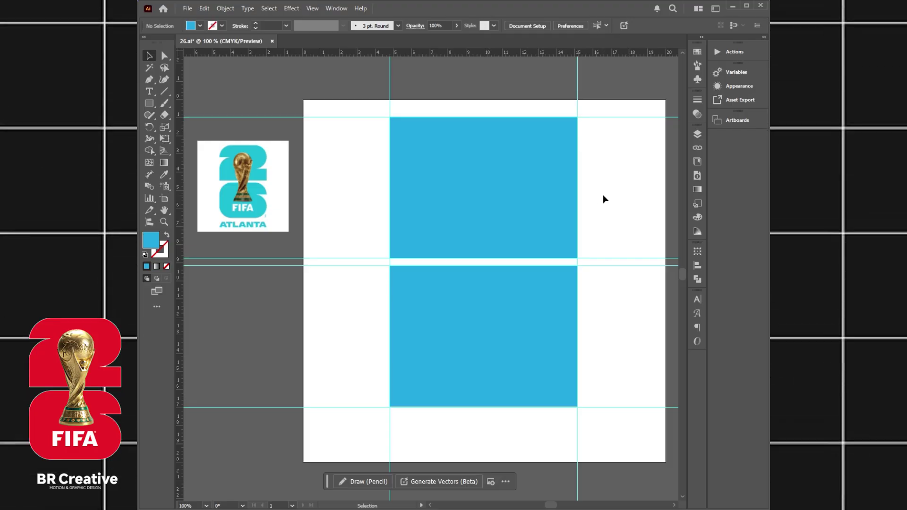
{"action": "left_click", "coordinate": [526, 194]}
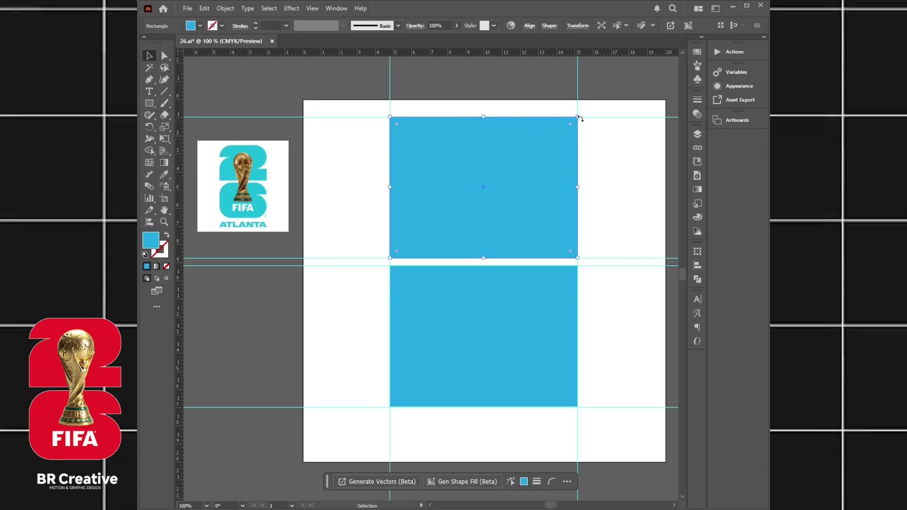
{"action": "left_click_drag", "start_coordinate": [569, 122], "coordinate": [533, 150]}
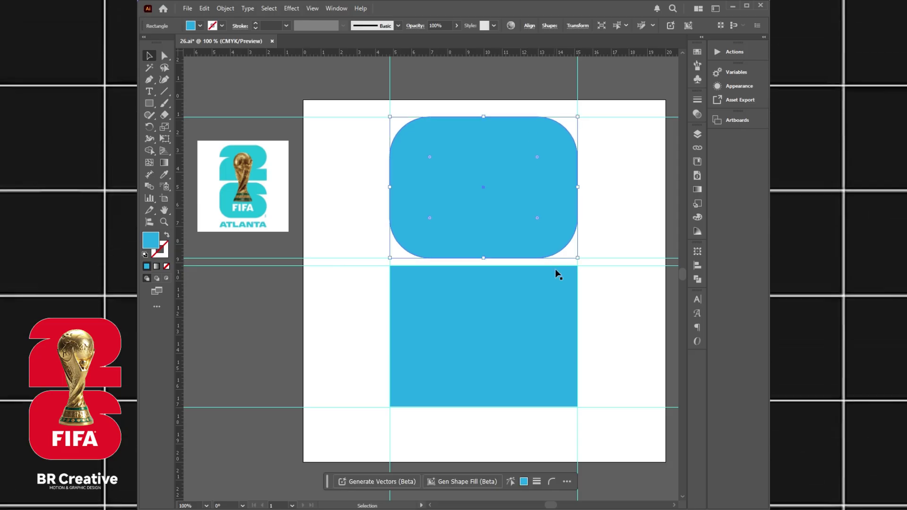
{"action": "key", "text": "ctrl+z"}
{"action": "left_click_drag", "start_coordinate": [595, 302], "coordinate": [542, 239]}
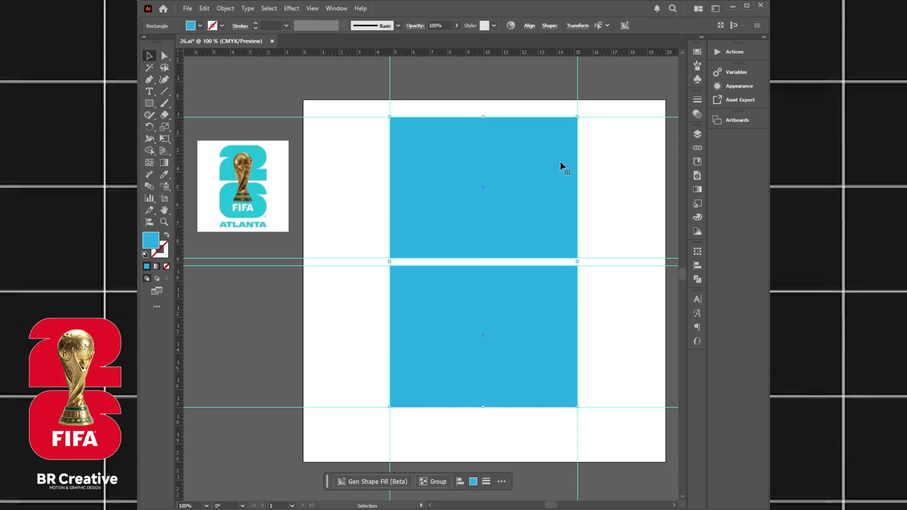
{"action": "left_click", "coordinate": [609, 185]}
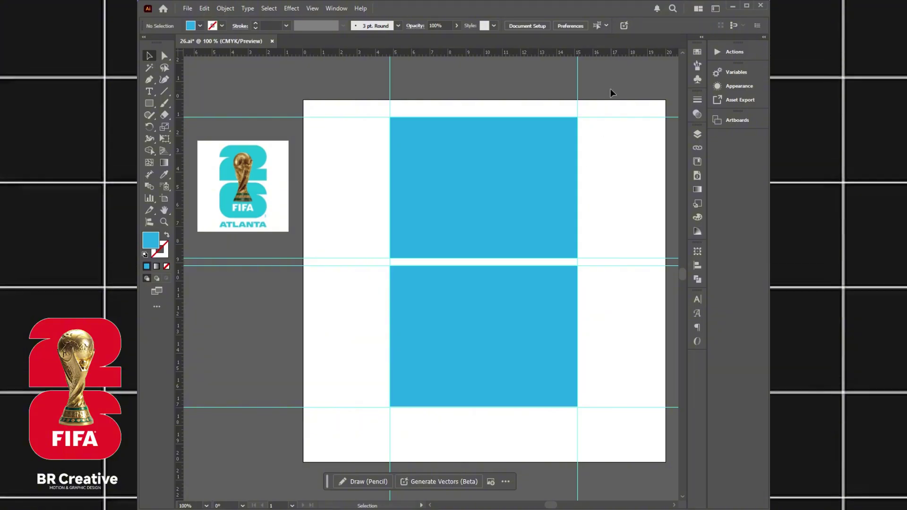
{"action": "key", "text": "slash"}
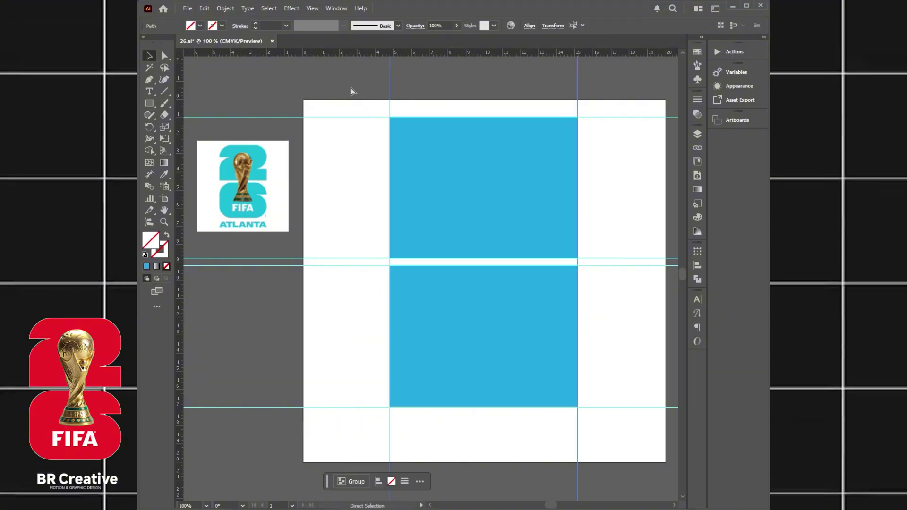
{"action": "key", "text": "a"}
{"action": "left_click", "coordinate": [622, 448]}
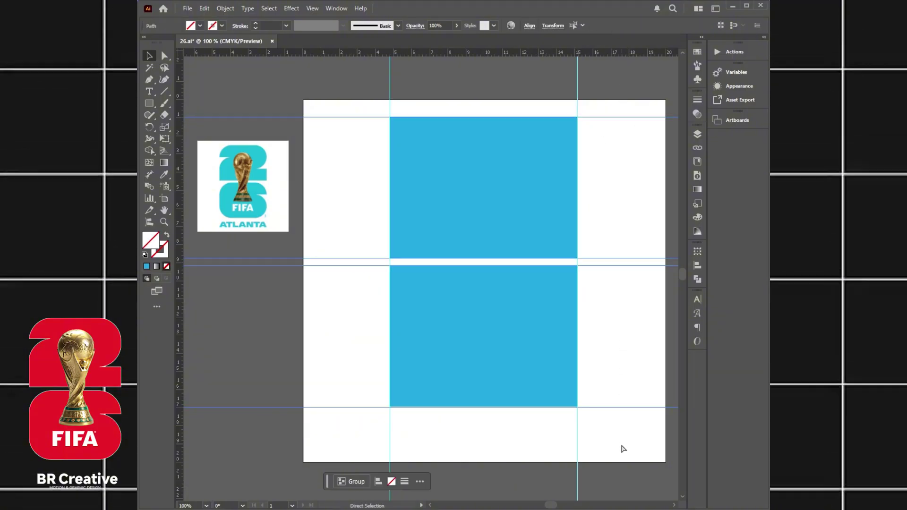
{"action": "left_click_drag", "start_coordinate": [523, 317], "coordinate": [524, 317]}
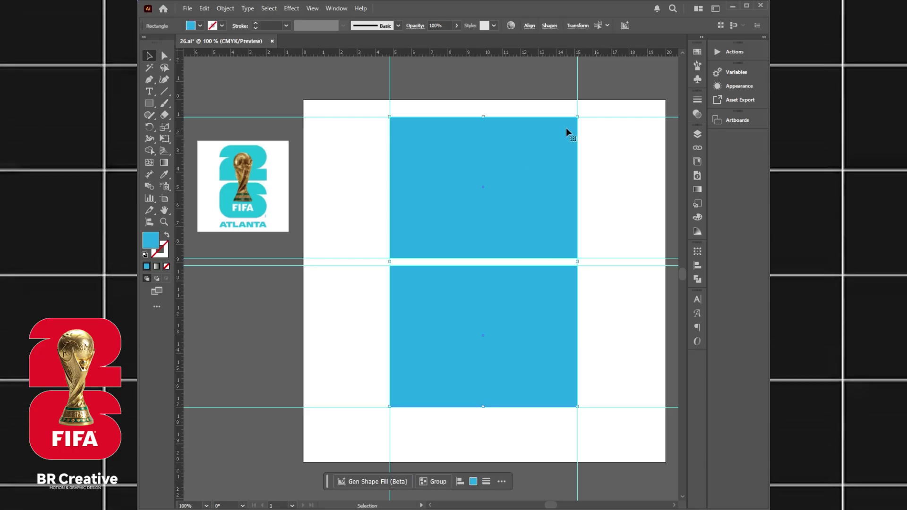
{"action": "key", "text": "a"}
{"action": "left_click_drag", "start_coordinate": [606, 143], "coordinate": [515, 337]}
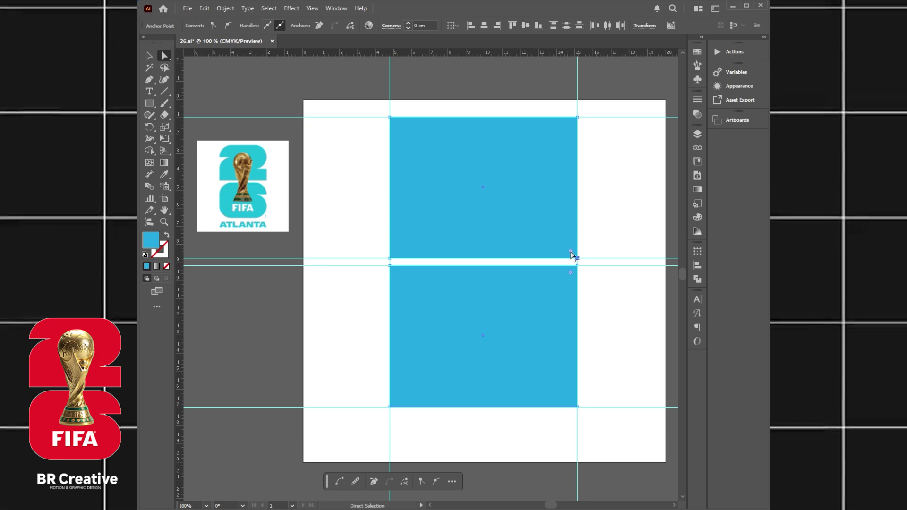
{"action": "left_click_drag", "start_coordinate": [573, 255], "coordinate": [557, 239]}
{"action": "key", "text": "ctrl+z"}
- Select both blue rectangles and round all their corners to about 2.2 cm
{"action": "left_click_drag", "start_coordinate": [613, 83], "coordinate": [368, 448]}
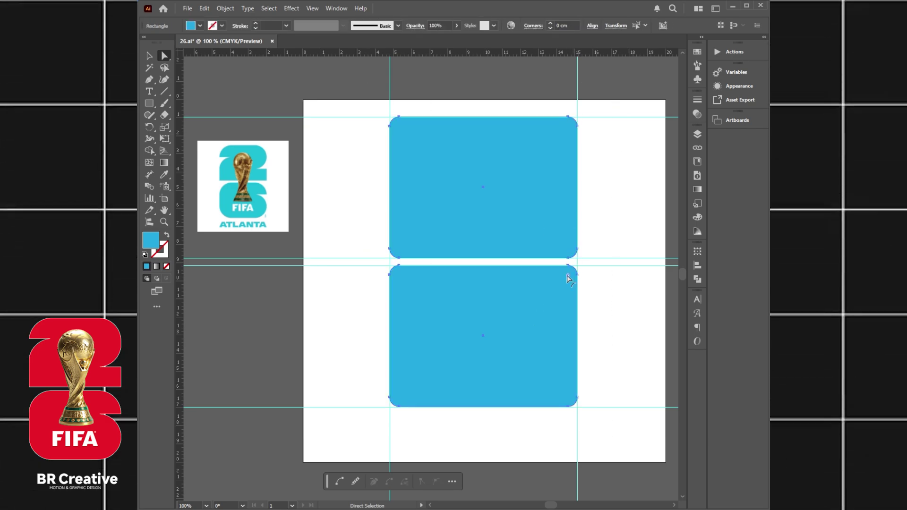
{"action": "mouse_move", "coordinate": [543, 299]}
{"action": "left_mouse_down"}
{"action": "mouse_move", "coordinate": [527, 306]}
{"action": "mouse_move", "coordinate": [534, 302]}
{"action": "left_mouse_up"}
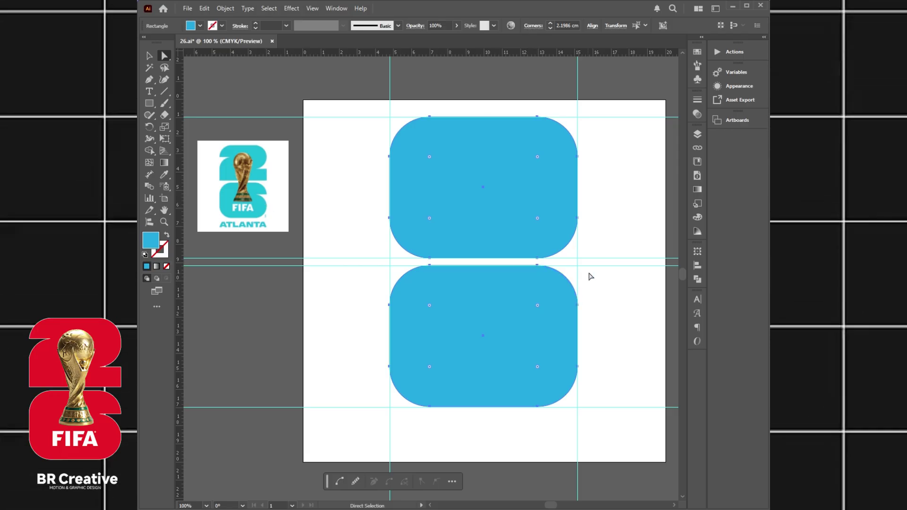
{"action": "left_click", "coordinate": [591, 365]}
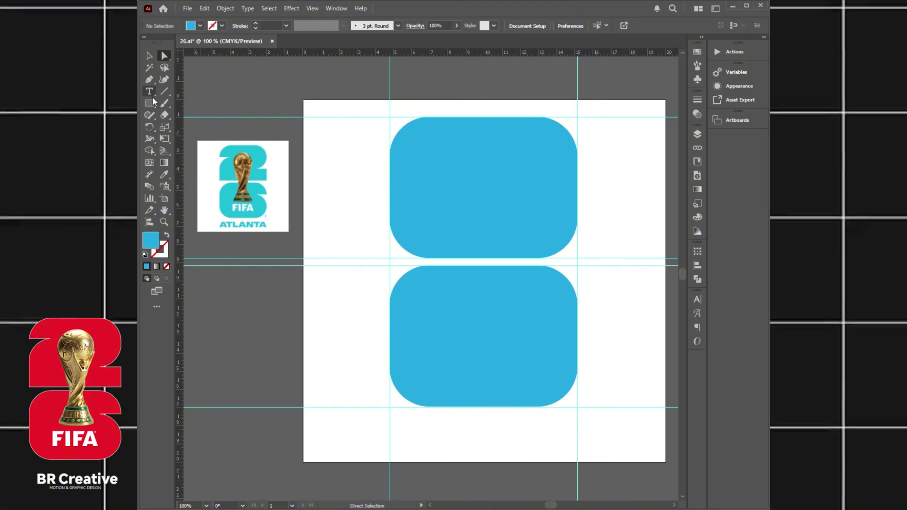
- Draw a circle in the lower-right part of the lower rounded rectangle and fill it with orange
{"action": "left_click_drag", "start_coordinate": [151, 99], "coordinate": [174, 126]}
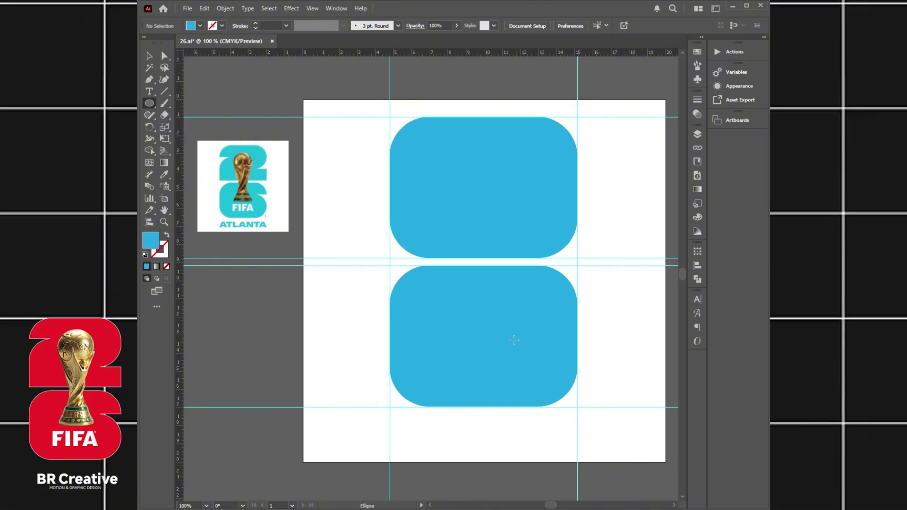
{"action": "left_click_drag", "start_coordinate": [507, 332], "coordinate": [576, 389]}
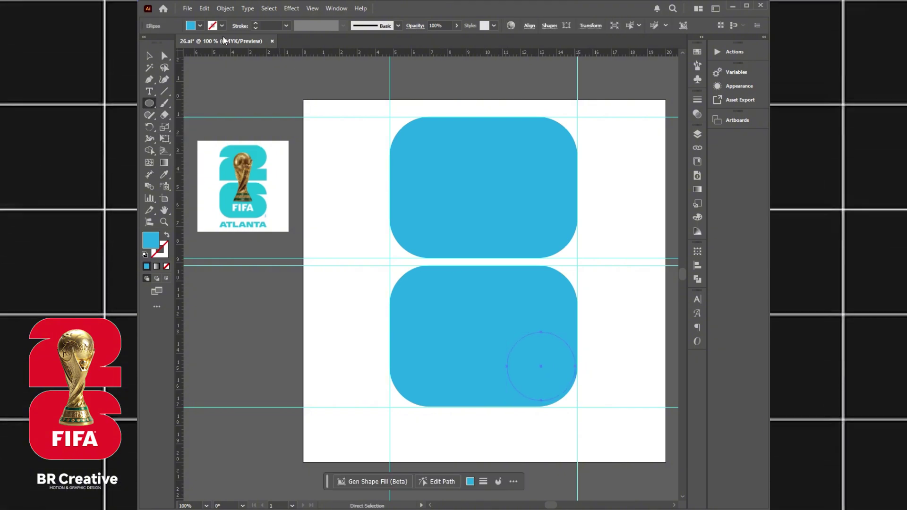
{"action": "left_click", "coordinate": [200, 26]}
{"action": "left_click", "coordinate": [206, 62]}
{"action": "left_click", "coordinate": [213, 62]}
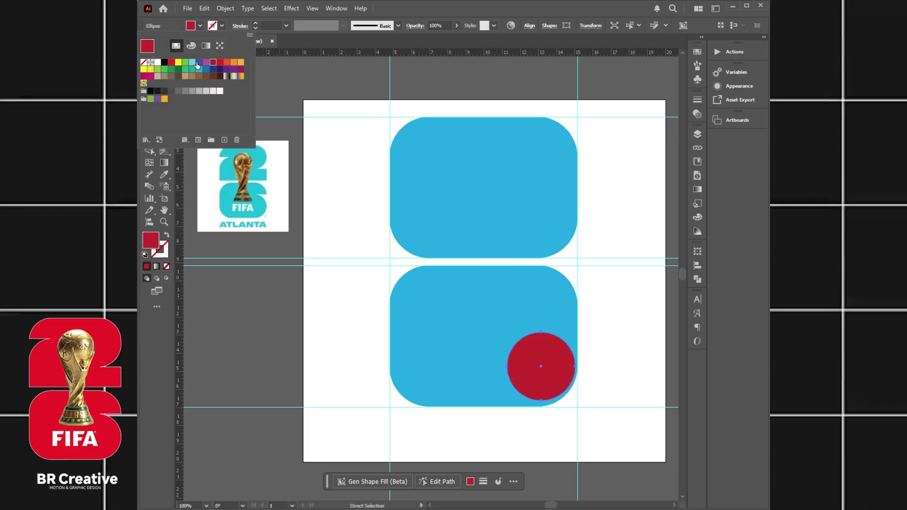
{"action": "left_click", "coordinate": [194, 62]}
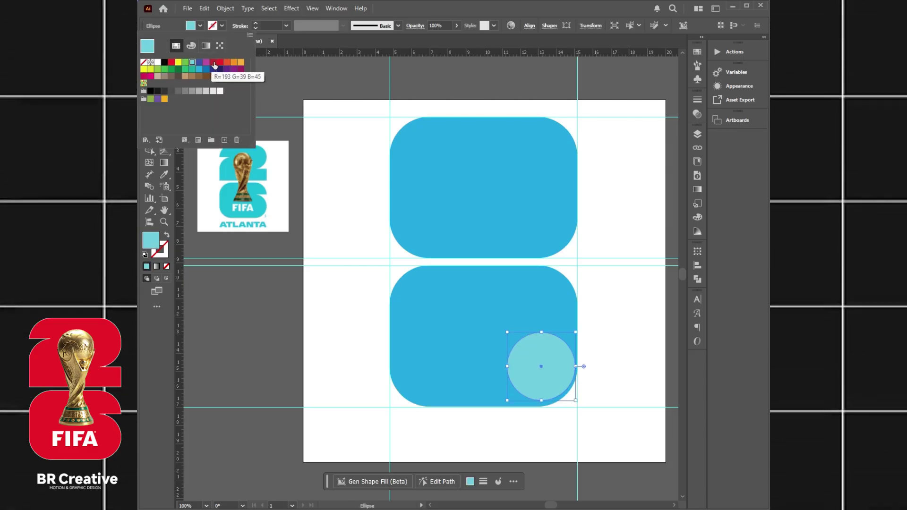
{"action": "left_click", "coordinate": [228, 64]}
{"action": "left_click", "coordinate": [234, 62]}
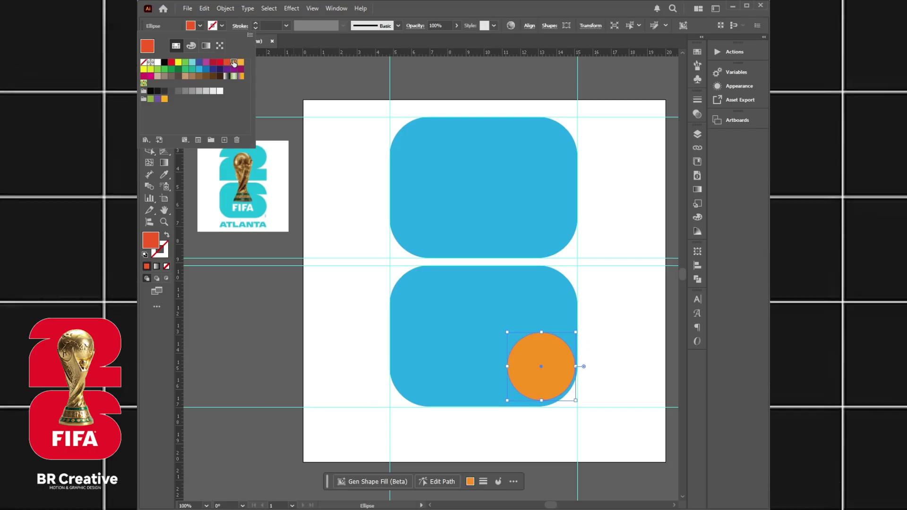
- Enlarge the orange circle and fit it into the lower shape's bottom-right corner, touching the right and bottom guides
{"action": "key", "text": "v"}
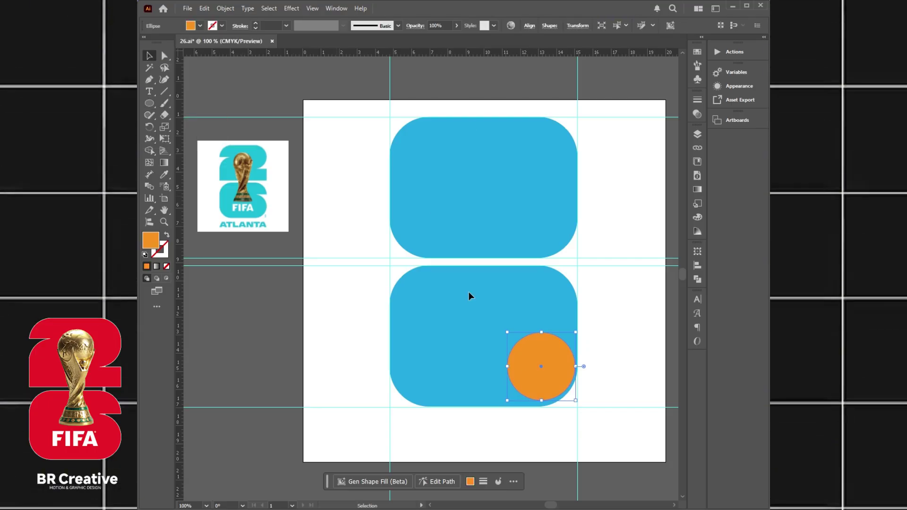
{"action": "left_click_drag", "start_coordinate": [507, 332], "coordinate": [491, 321]}
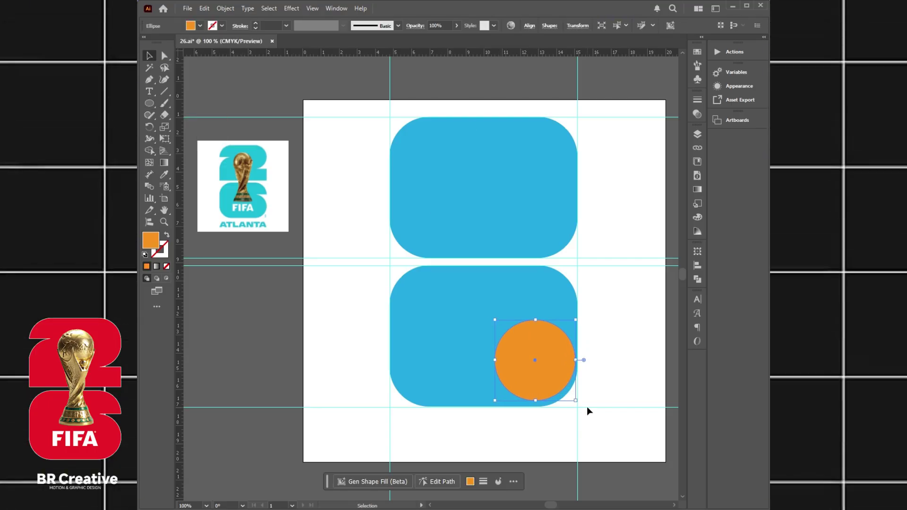
{"action": "left_click_drag", "start_coordinate": [576, 401], "coordinate": [586, 408]}
{"action": "left_click_drag", "start_coordinate": [549, 364], "coordinate": [546, 364]}
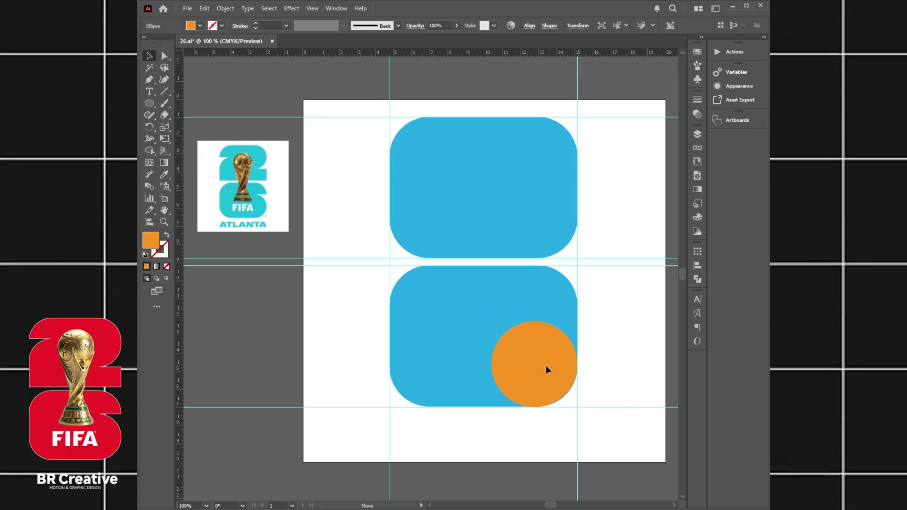
{"action": "left_click", "coordinate": [546, 365]}
{"action": "left_click_drag", "start_coordinate": [577, 407], "coordinate": [579, 408]}
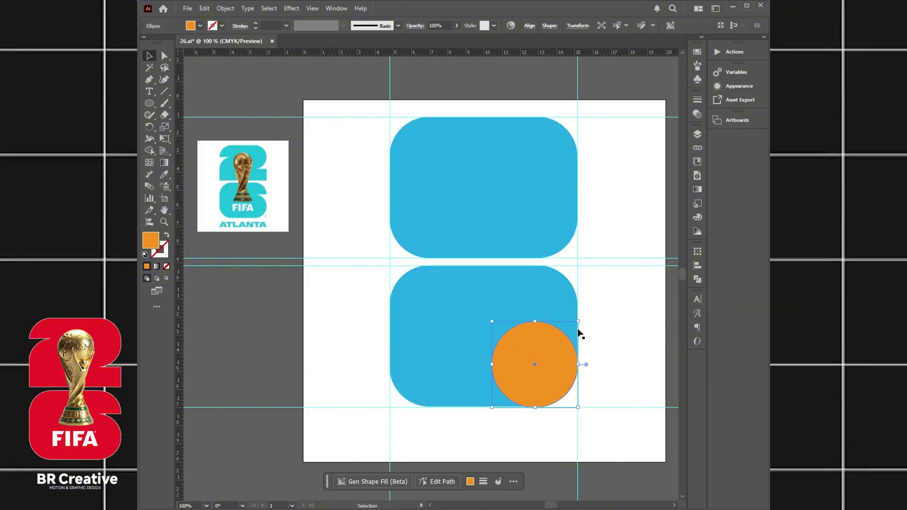
{"action": "left_click_drag", "start_coordinate": [492, 321], "coordinate": [486, 316]}
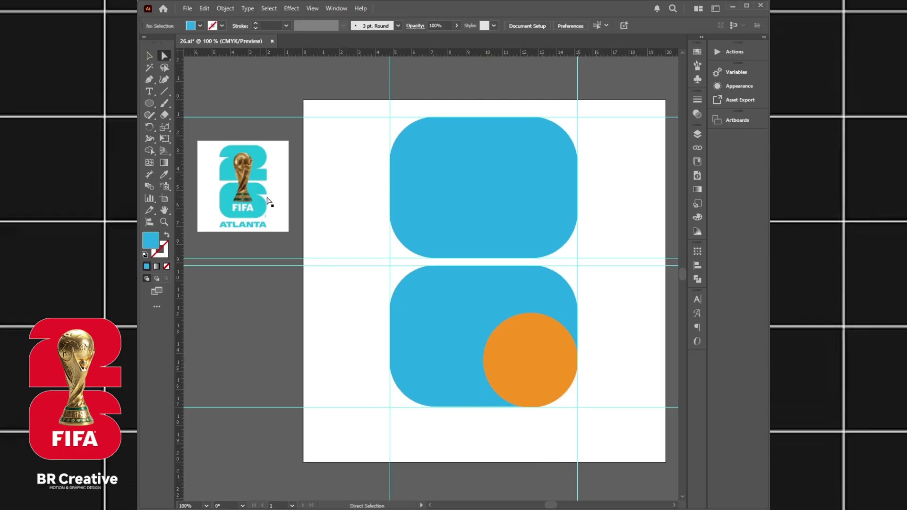
- Draw a straight horizontal line across the lower blue shape, just above the orange circle, with a blue stroke and no fill
{"action": "left_click", "coordinate": [364, 309]}
{"action": "left_click", "coordinate": [636, 319], "text": "shift"}
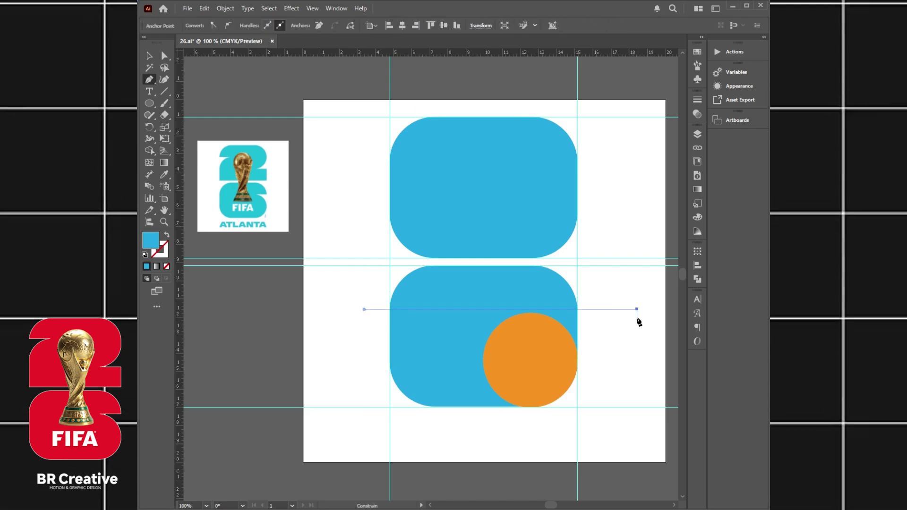
{"action": "key", "text": "shift+x"}
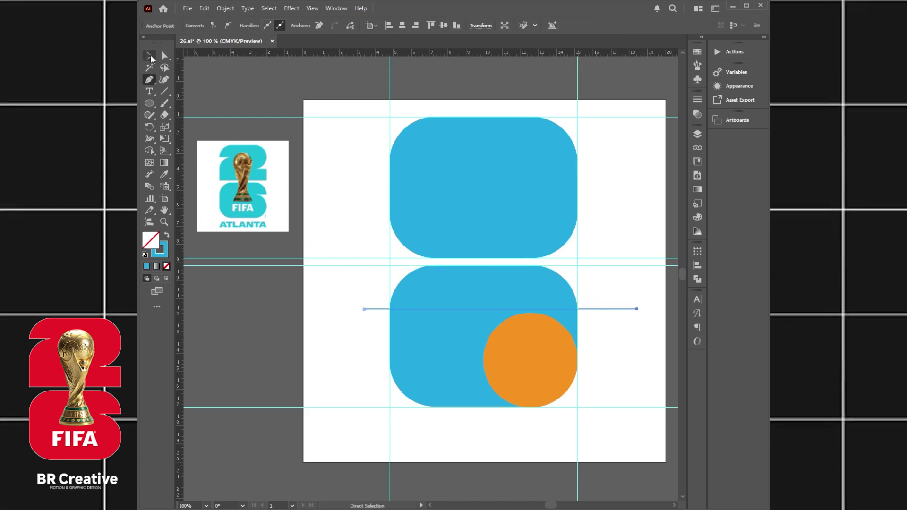
- Recolour the horizontal line's stroke brown (#a1742b) and move it down to touch the top of the orange circle
{"action": "left_click", "coordinate": [150, 58]}
{"action": "left_click", "coordinate": [610, 231]}
{"action": "left_click", "coordinate": [616, 309]}
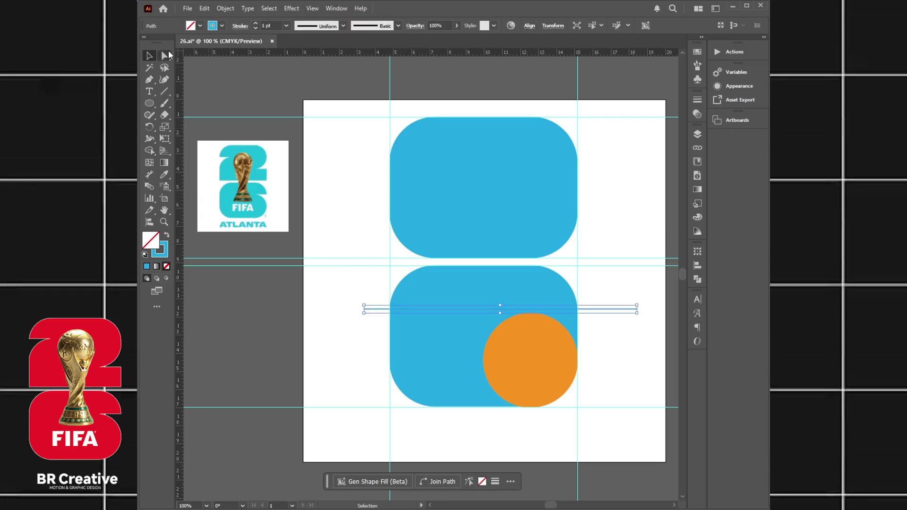
{"action": "left_click", "coordinate": [223, 26]}
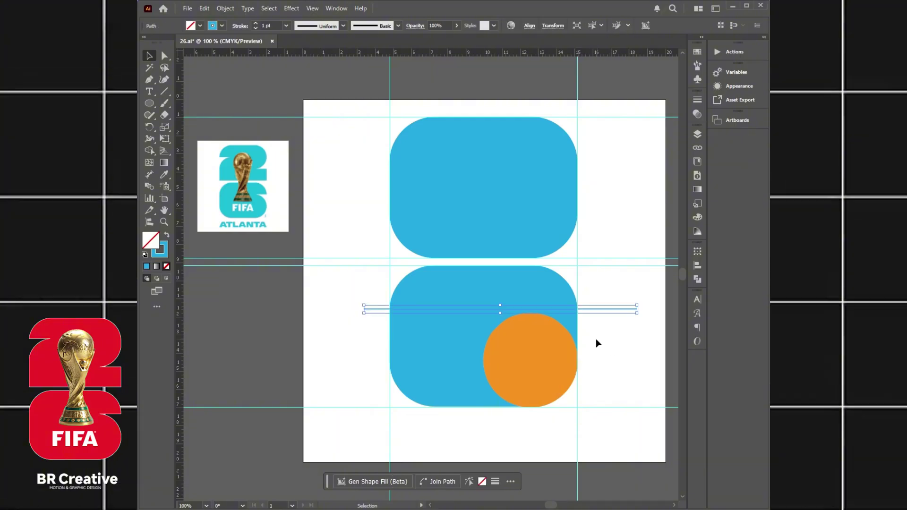
{"action": "left_click", "coordinate": [698, 217]}
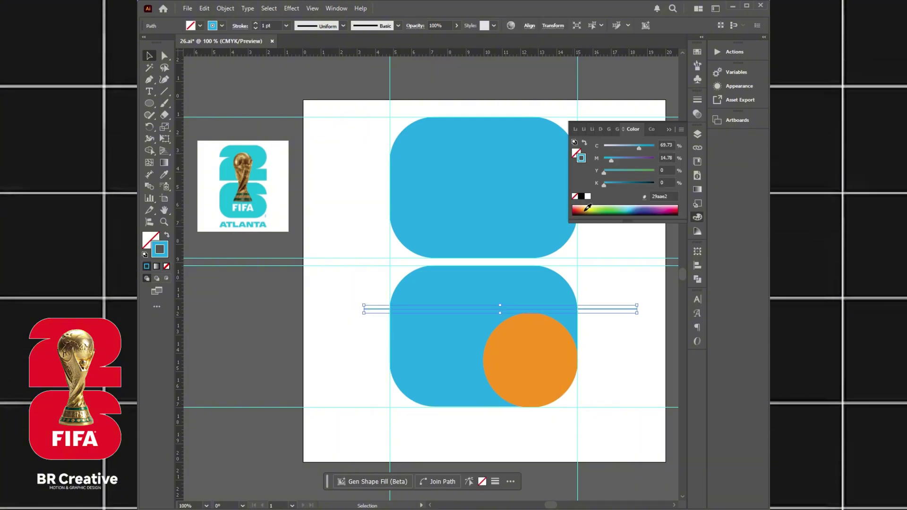
{"action": "left_click", "coordinate": [602, 286]}
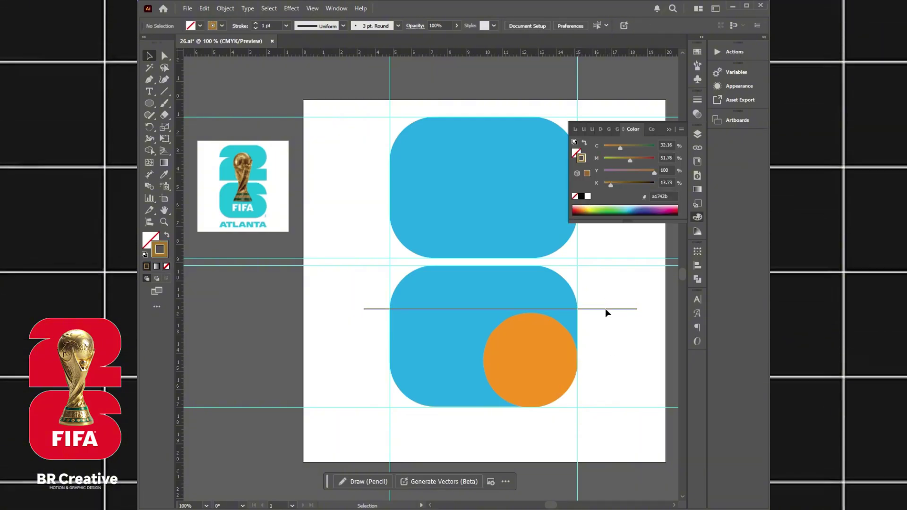
{"action": "left_click_drag", "start_coordinate": [605, 310], "coordinate": [605, 312]}
{"action": "left_click", "coordinate": [634, 363]}
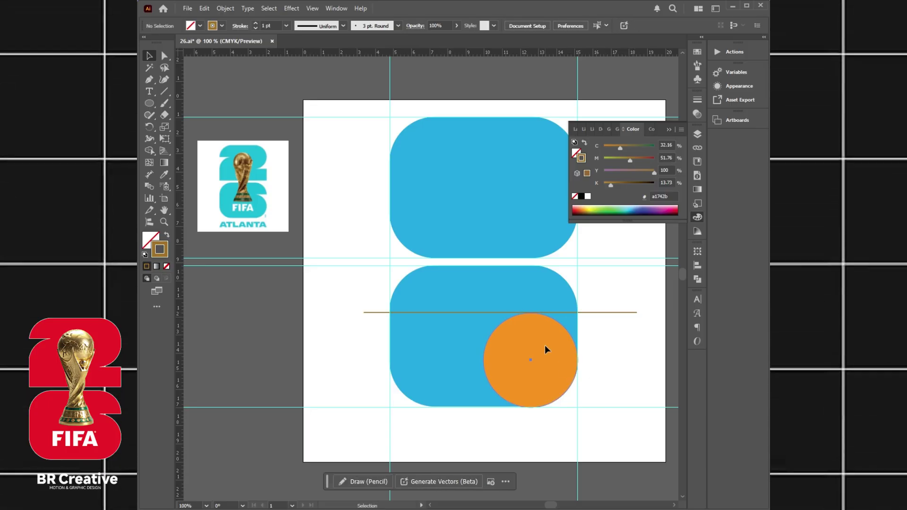
- Expand the brown line's stroke into a filled shape
{"action": "key", "text": "a"}
{"action": "left_click", "coordinate": [225, 8]}
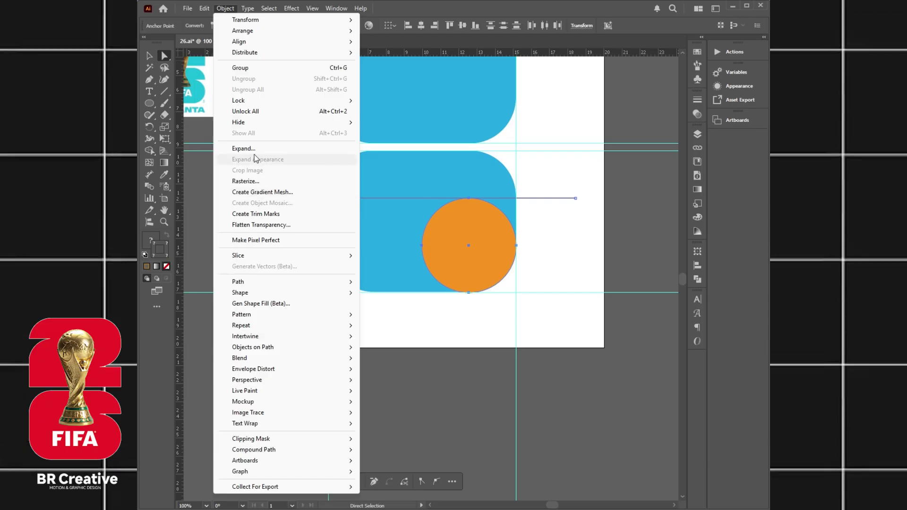
{"action": "left_click", "coordinate": [243, 149]}
{"action": "left_click", "coordinate": [585, 316]}
{"action": "left_click", "coordinate": [626, 207]}
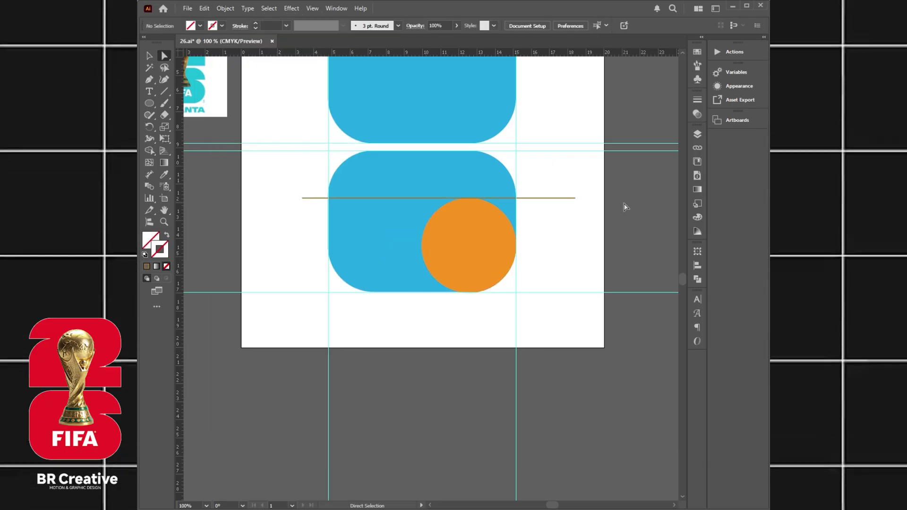
- Divide the lower rounded rectangle, orange circle and brown line into separate pieces with Pathfinder
{"action": "key", "text": "ctrl+0"}
{"action": "key", "text": "ctrl+a"}
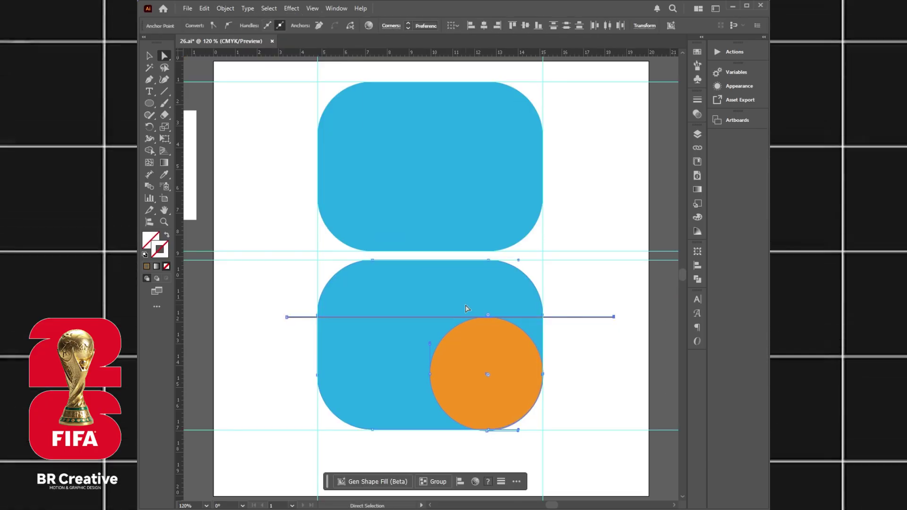
{"action": "left_click", "coordinate": [698, 278]}
{"action": "left_click", "coordinate": [584, 300]}
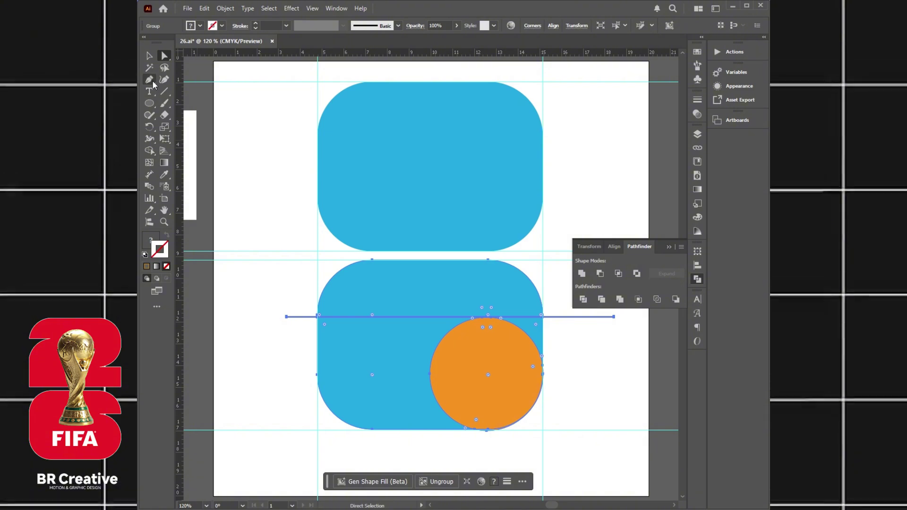
{"action": "left_click", "coordinate": [669, 247]}
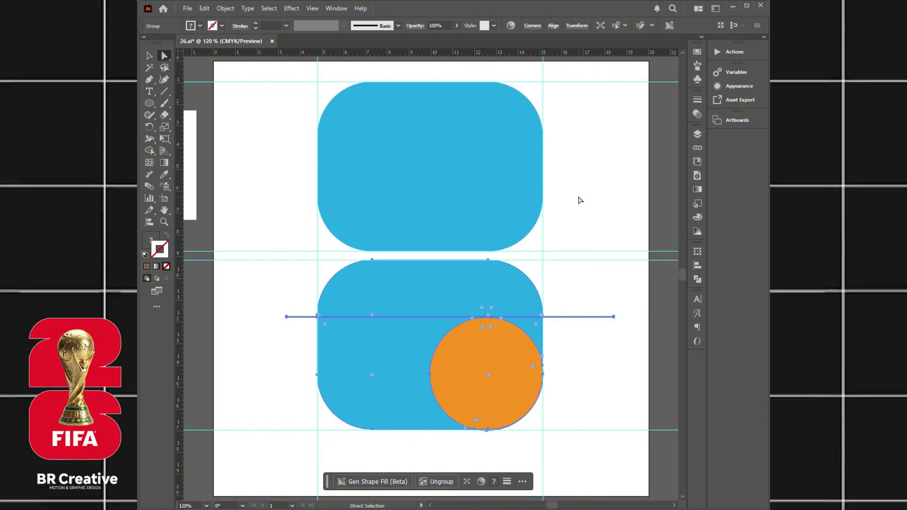
- Move the blue wedge between line and circle out to the right of the shape and delete the line's two overhanging ends
{"action": "left_click", "coordinate": [531, 330]}
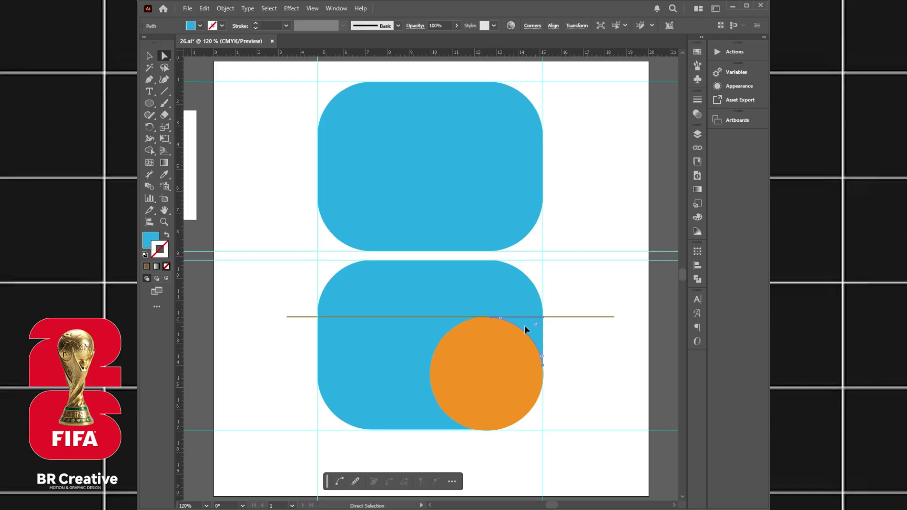
{"action": "left_click_drag", "start_coordinate": [526, 328], "coordinate": [653, 340]}
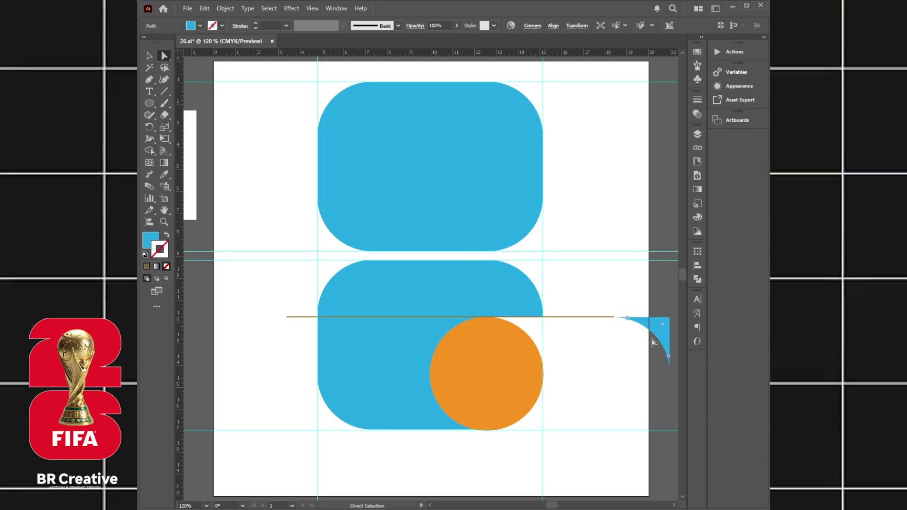
{"action": "left_click_drag", "start_coordinate": [591, 296], "coordinate": [582, 352]}
{"action": "key", "text": "Delete"}
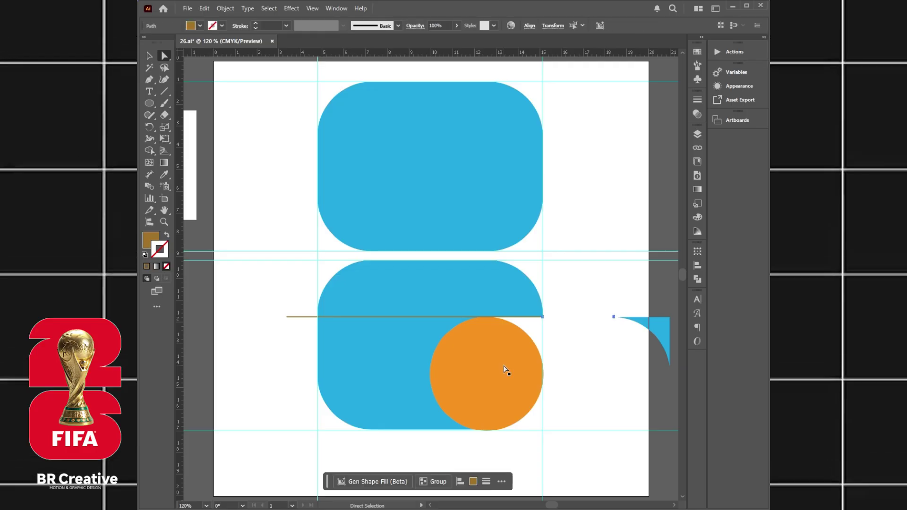
{"action": "left_click_drag", "start_coordinate": [303, 341], "coordinate": [304, 340]}
{"action": "key", "text": "Delete"}
{"action": "left_click", "coordinate": [277, 296]}
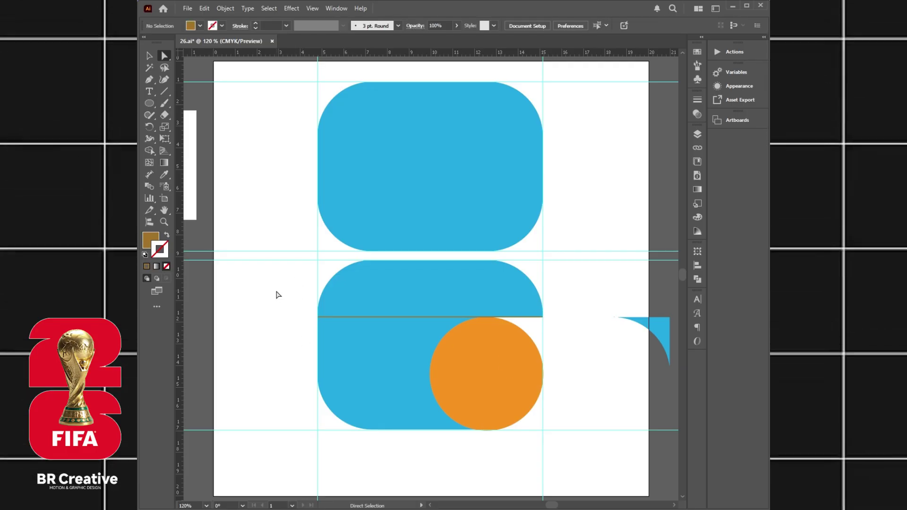
- Unite the divided pieces of the lower group into a single brown 6 shape with Pathfinder
{"action": "key", "text": "v"}
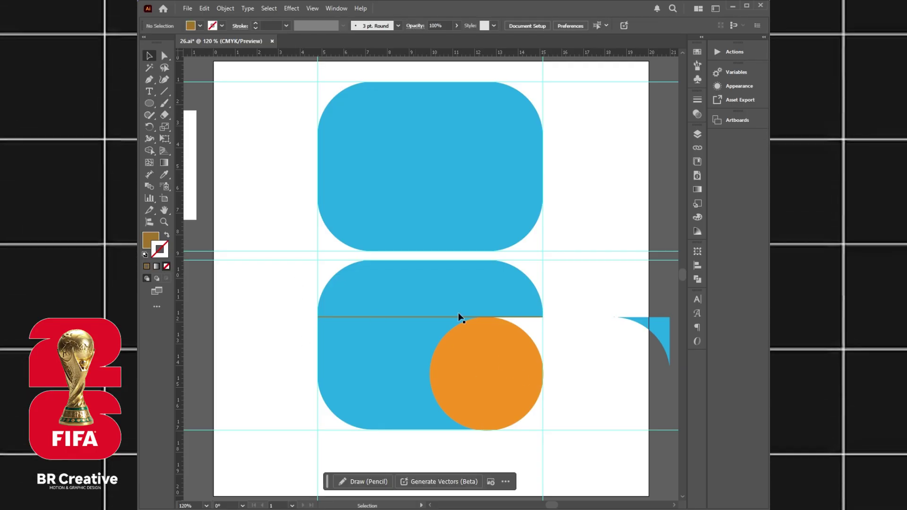
{"action": "left_click_drag", "start_coordinate": [579, 411], "coordinate": [399, 293]}
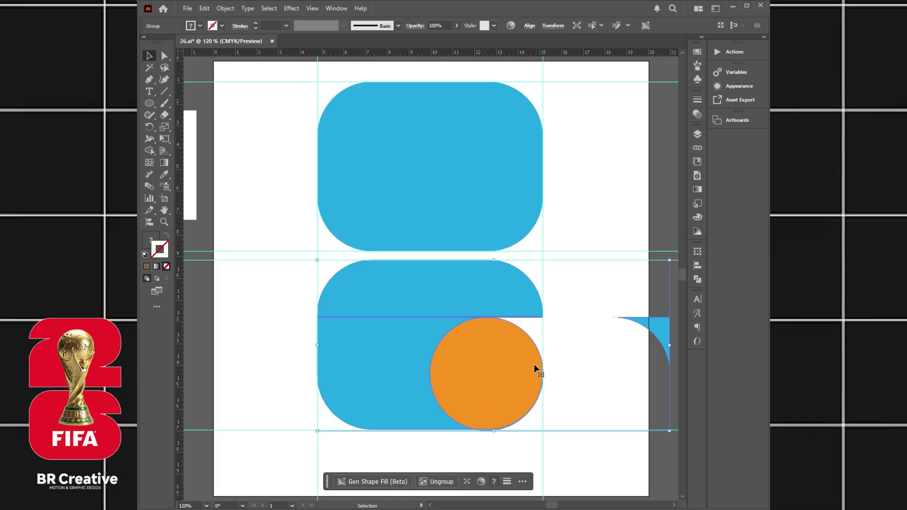
{"action": "left_click", "coordinate": [572, 371]}
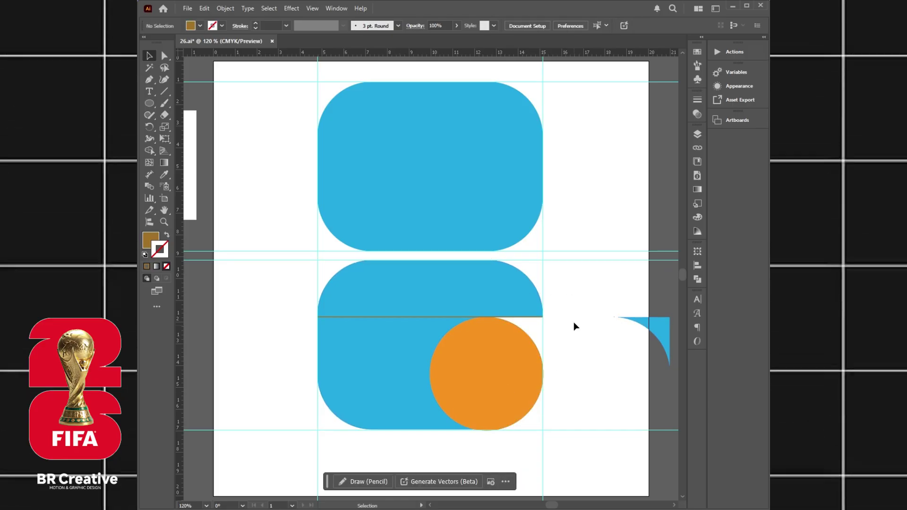
{"action": "left_click", "coordinate": [477, 374]}
{"action": "left_click", "coordinate": [698, 280]}
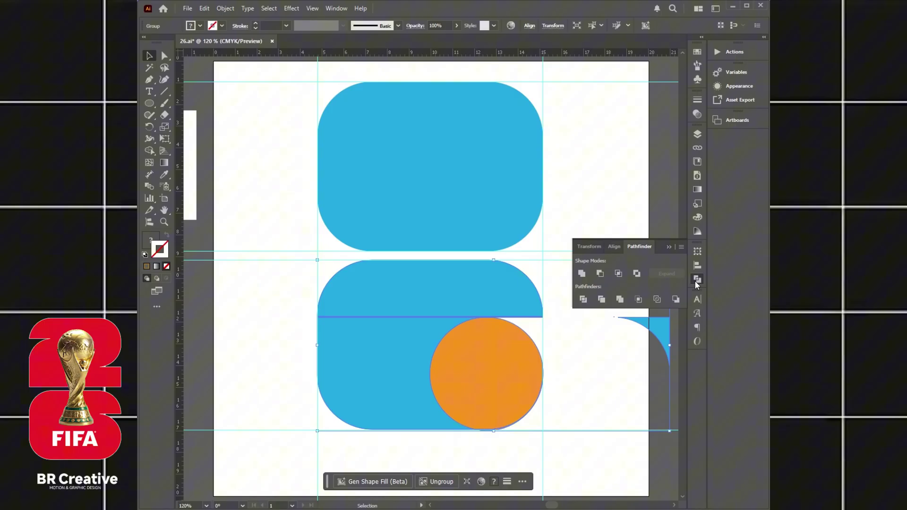
{"action": "left_click", "coordinate": [584, 277]}
{"action": "left_click", "coordinate": [586, 357]}
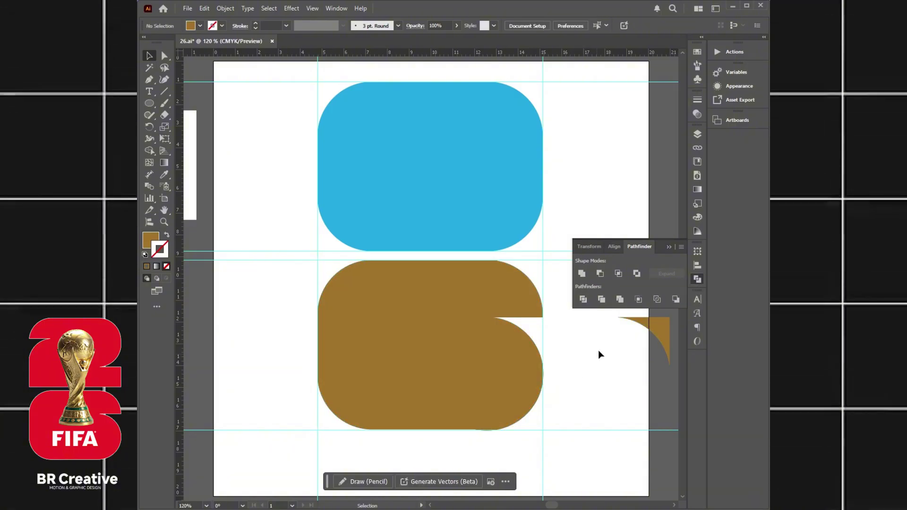
{"action": "left_click", "coordinate": [670, 247]}
- Ungroup the brown pieces and place the loose wedge beside the upper shape's lower right, with a copy over its left edge
{"action": "left_click", "coordinate": [656, 328]}
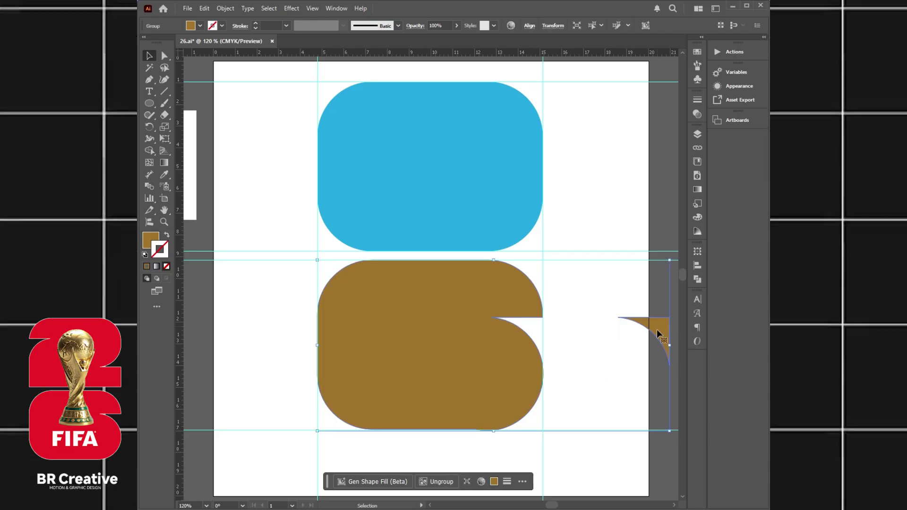
{"action": "left_click", "coordinate": [225, 8]}
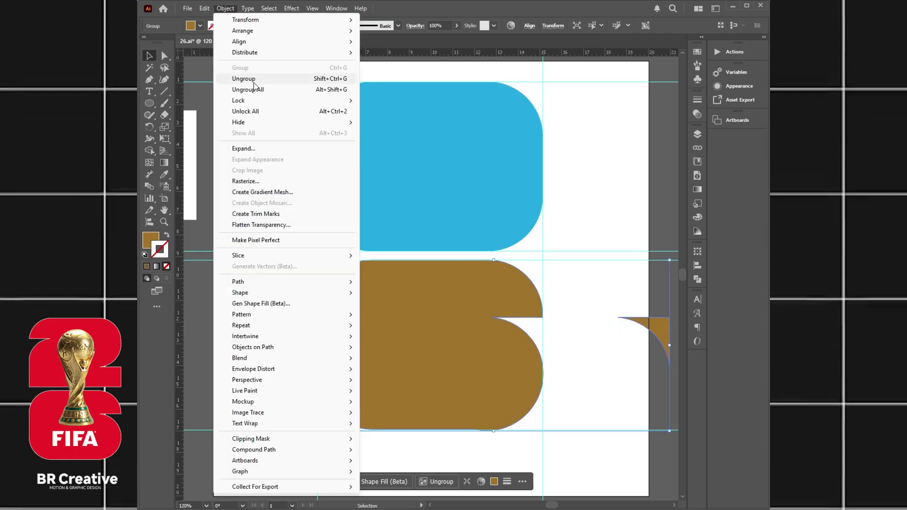
{"action": "left_click", "coordinate": [243, 78]}
{"action": "left_click", "coordinate": [615, 169]}
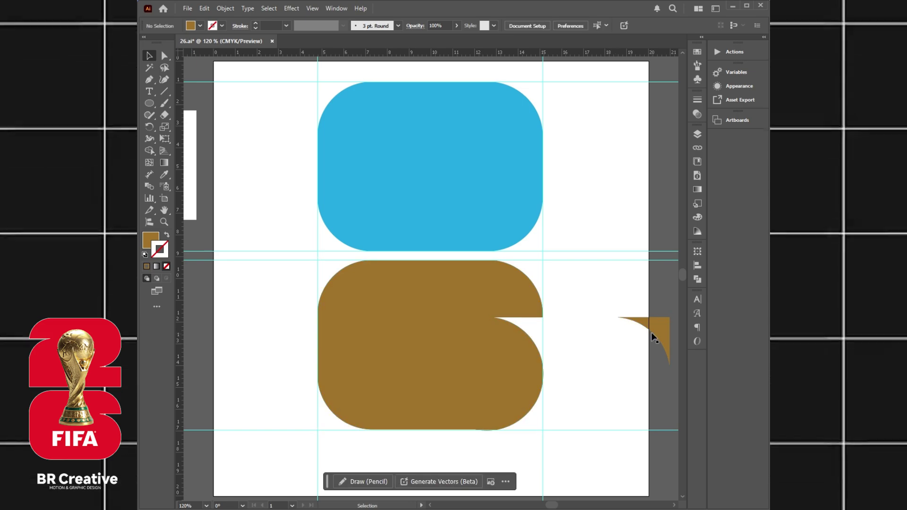
{"action": "left_click_drag", "start_coordinate": [656, 325], "coordinate": [608, 324]}
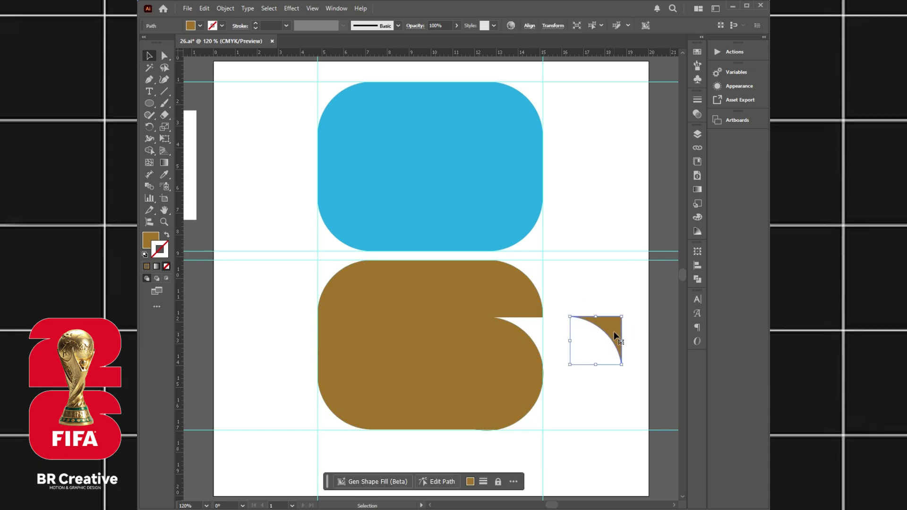
{"action": "left_click_drag", "start_coordinate": [611, 331], "coordinate": [588, 205]}
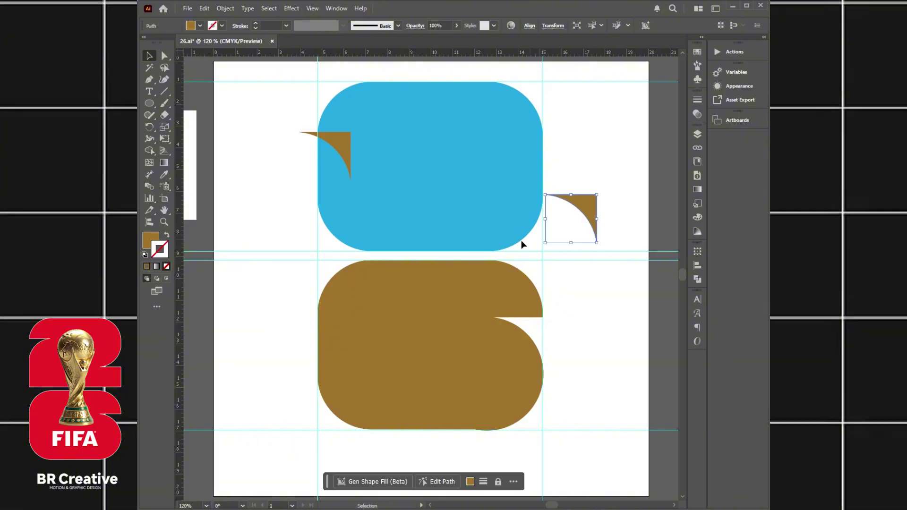
- Reflect the wedge on the upper shape's left edge across the vertical axis
{"action": "left_click", "coordinate": [339, 141]}
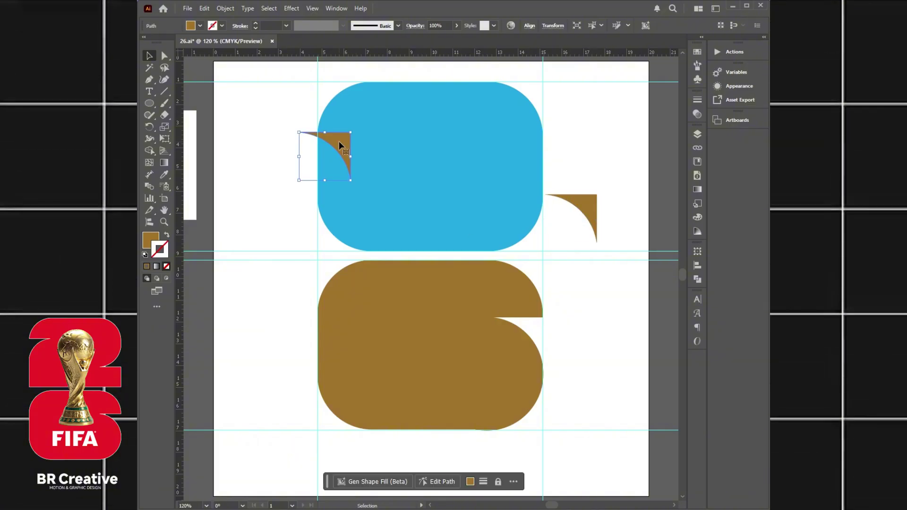
{"action": "right_click", "coordinate": [339, 140]}
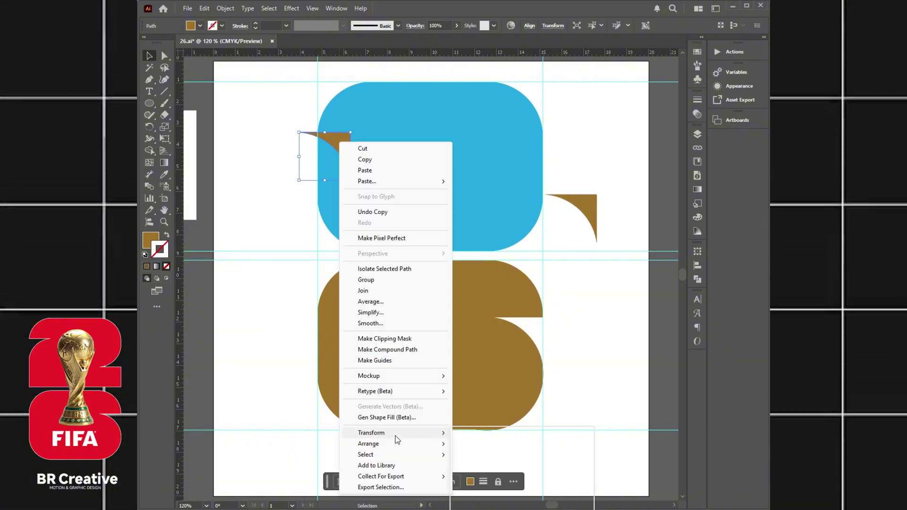
{"action": "mouse_move", "coordinate": [397, 438]}
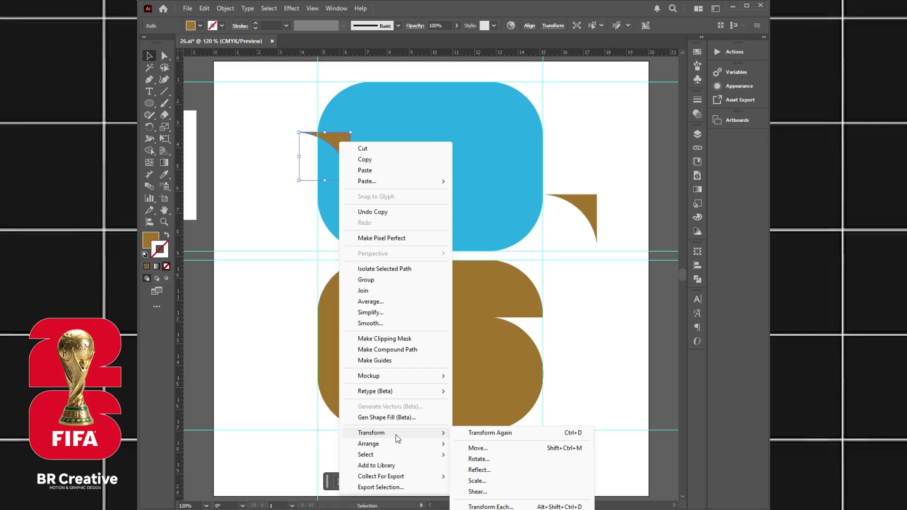
{"action": "left_click", "coordinate": [479, 470]}
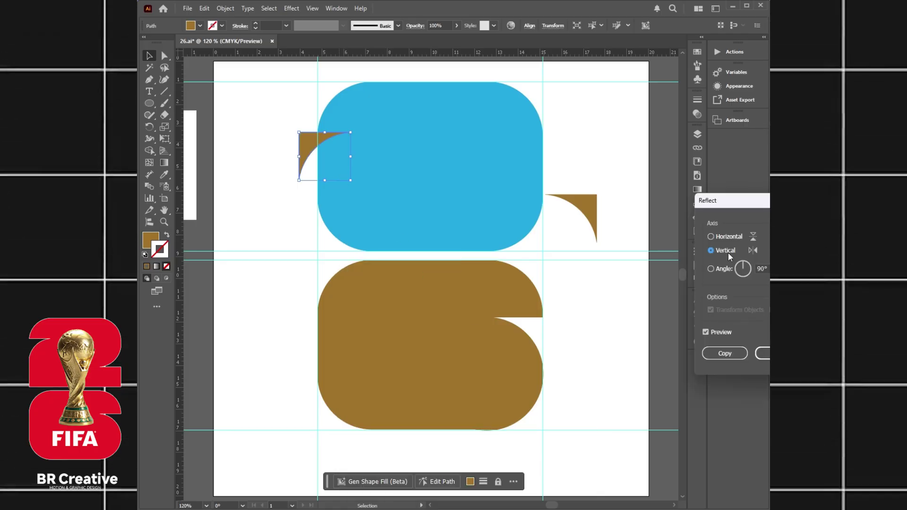
{"action": "left_click", "coordinate": [766, 352]}
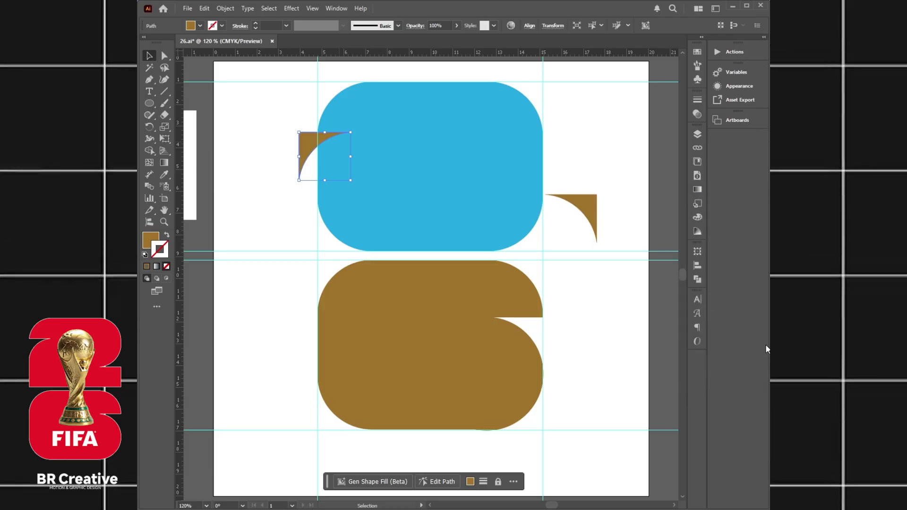
- Move the reflected wedge horizontally so its straight edge sits on the left vertical guide of the upper shape
{"action": "left_click_drag", "start_coordinate": [327, 135], "coordinate": [345, 135]}
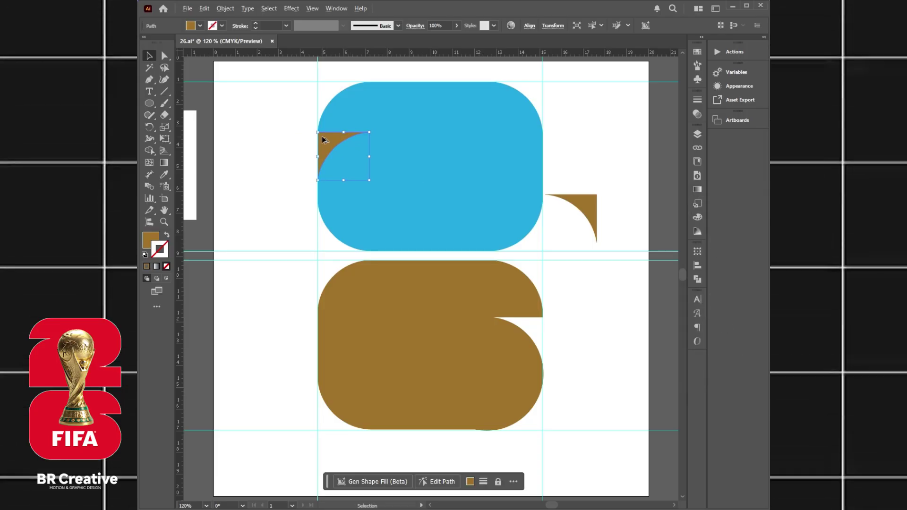
{"action": "scroll", "coordinate": [316, 132], "scroll_direction": "up", "scroll_amount": 6}
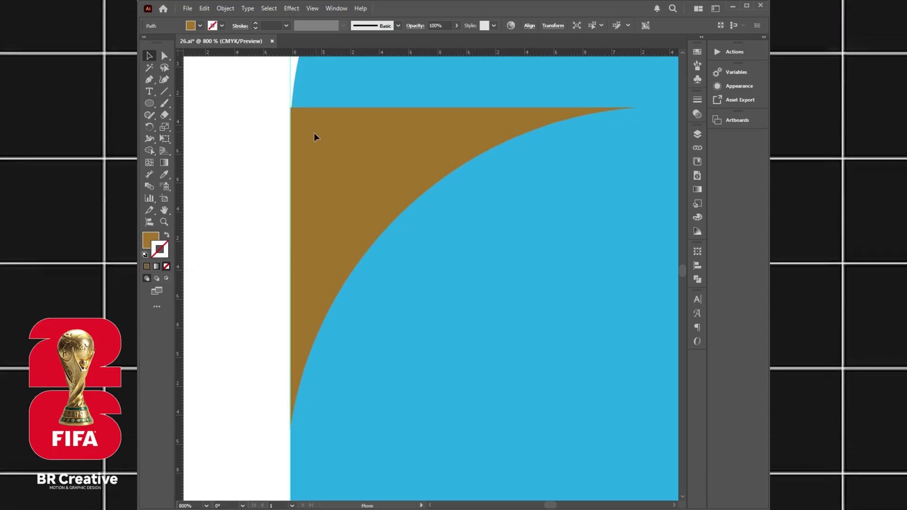
{"action": "left_click", "coordinate": [314, 132]}
{"action": "scroll", "coordinate": [313, 134], "scroll_direction": "down", "scroll_amount": 4}
{"action": "scroll", "coordinate": [495, 191], "scroll_direction": "down", "scroll_amount": 5}
{"action": "scroll", "coordinate": [542, 192], "scroll_direction": "up", "scroll_amount": 5}
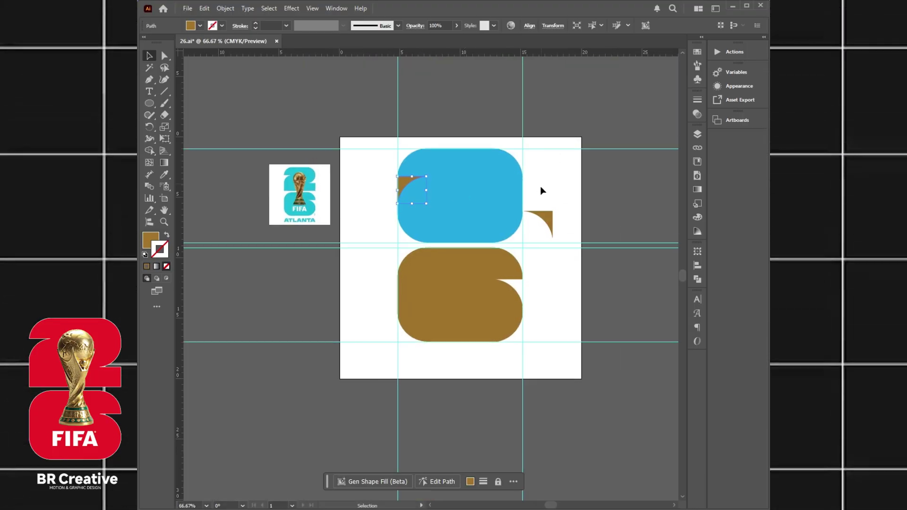
- Reflect the loose wedge beside the upper shape's lower right across the horizontal axis
{"action": "left_click", "coordinate": [541, 193]}
{"action": "left_click_drag", "start_coordinate": [572, 206], "coordinate": [538, 217]}
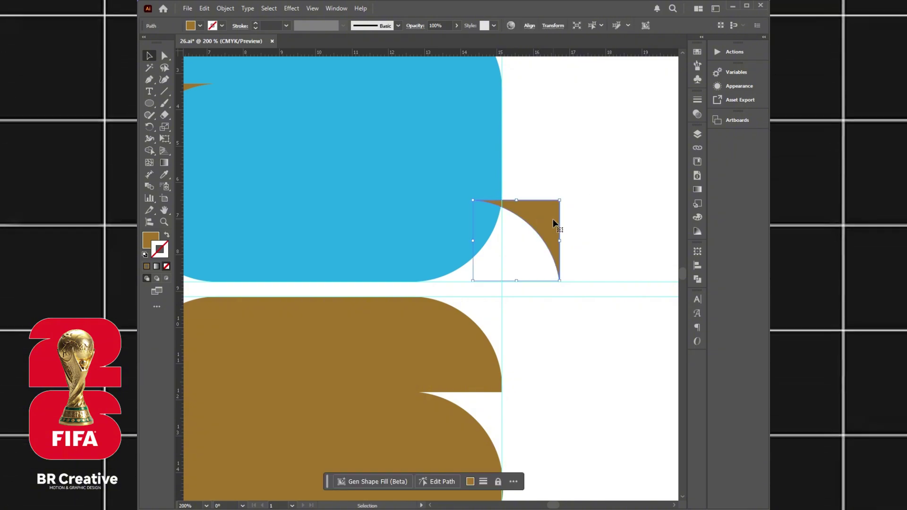
{"action": "right_click", "coordinate": [553, 219]}
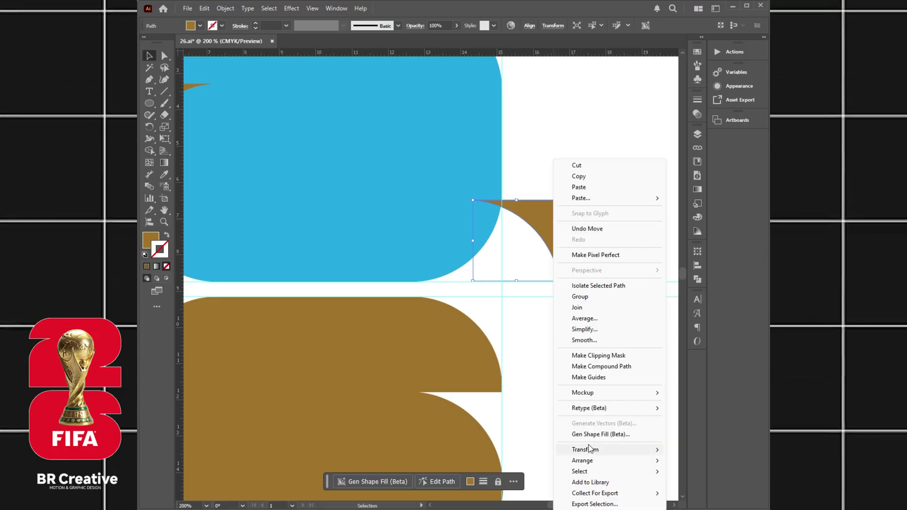
{"action": "mouse_move", "coordinate": [589, 446]}
{"action": "left_click", "coordinate": [699, 396]}
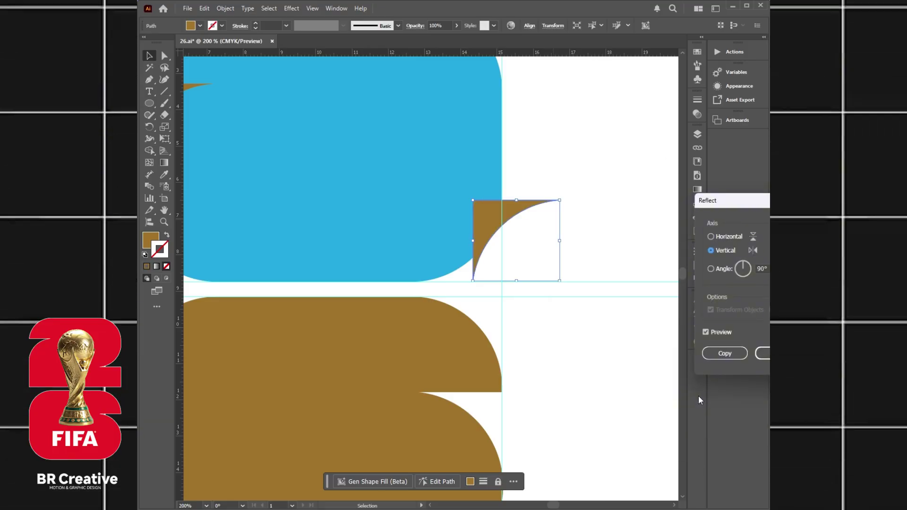
{"action": "left_click", "coordinate": [727, 236]}
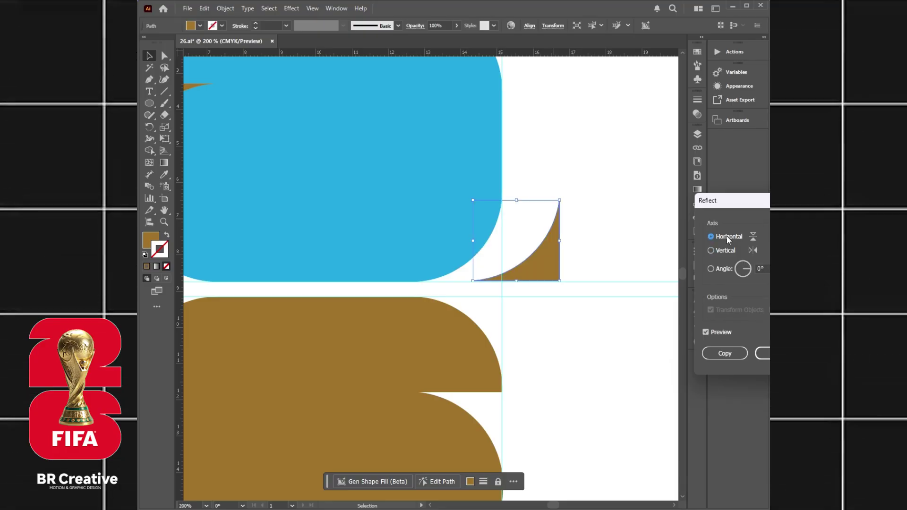
{"action": "key", "text": "Return"}
{"action": "left_click", "coordinate": [584, 172]}
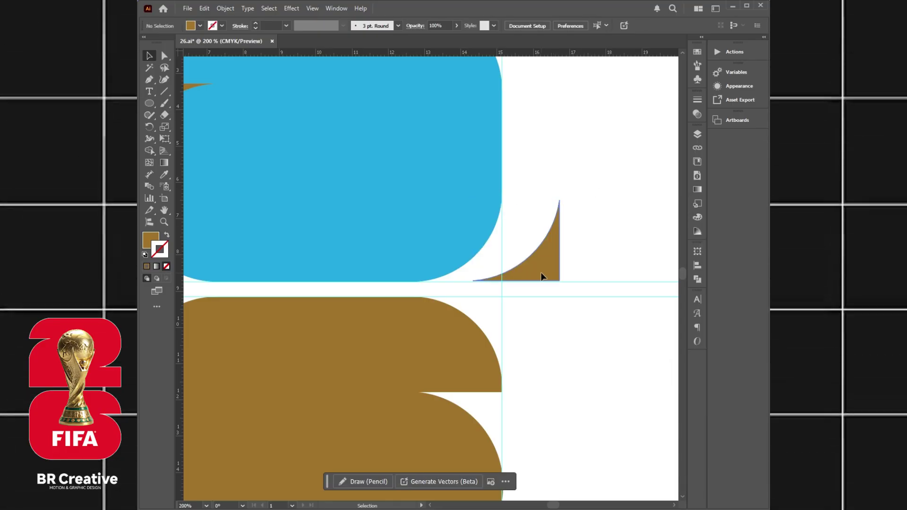
- Move the reflected wedge onto the blue shape's lower right so its straight edge sits against the right vertical guide
{"action": "left_click_drag", "start_coordinate": [542, 277], "coordinate": [483, 203]}
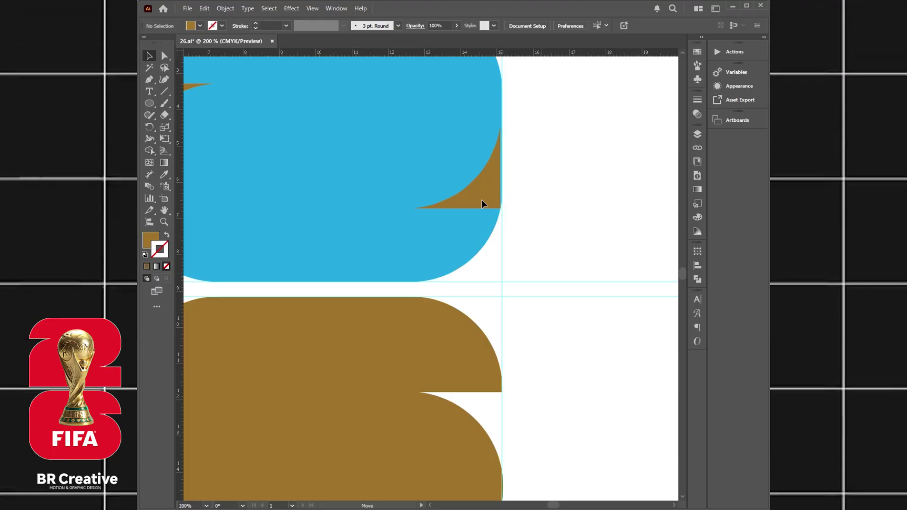
{"action": "left_click_drag", "start_coordinate": [482, 203], "coordinate": [482, 194]}
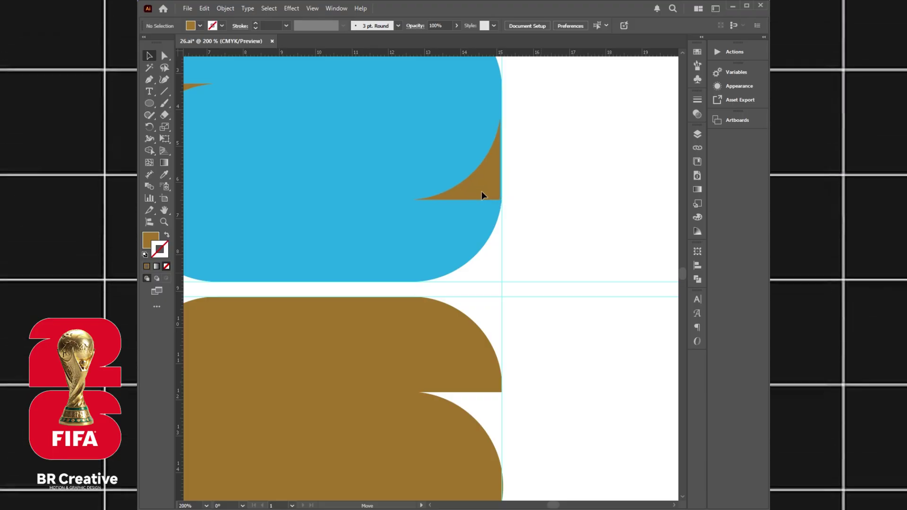
{"action": "left_click", "coordinate": [482, 191]}
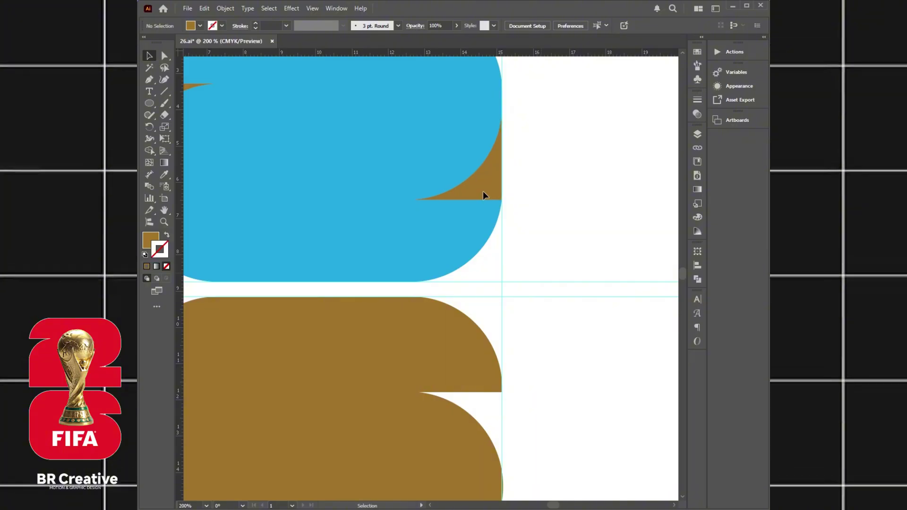
{"action": "key", "text": "ctrl+minus"}
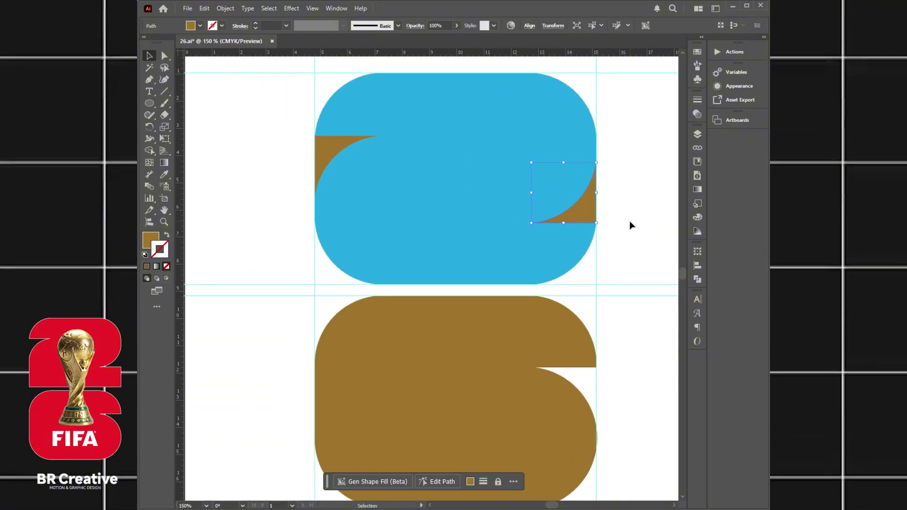
- Square off the two bottom corners of the blue rounded rectangle by removing their corner rounding
{"action": "key", "text": "a"}
{"action": "left_click", "coordinate": [477, 247]}
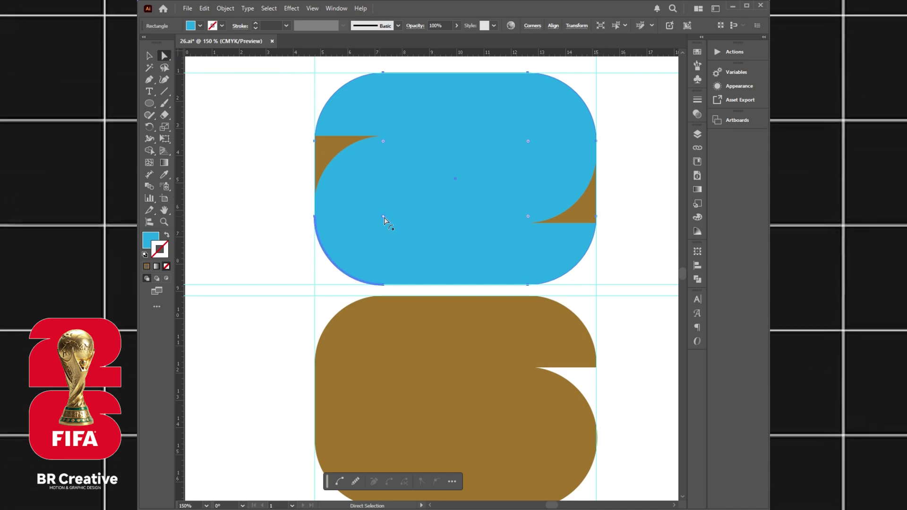
{"action": "left_click_drag", "start_coordinate": [528, 218], "coordinate": [597, 285]}
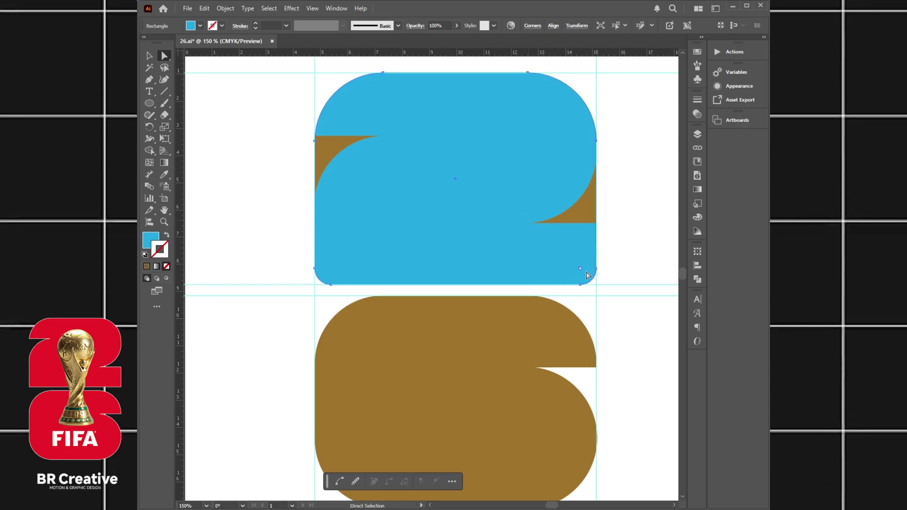
{"action": "left_click", "coordinate": [603, 297]}
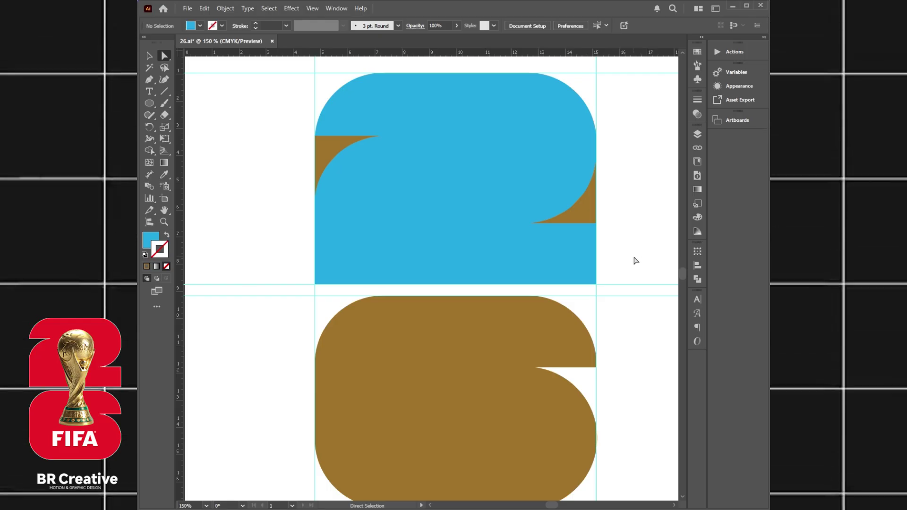
- Try to divide the blue shape with both brown wedges using Pathfinder
{"action": "left_click_drag", "start_coordinate": [634, 227], "coordinate": [335, 98]}
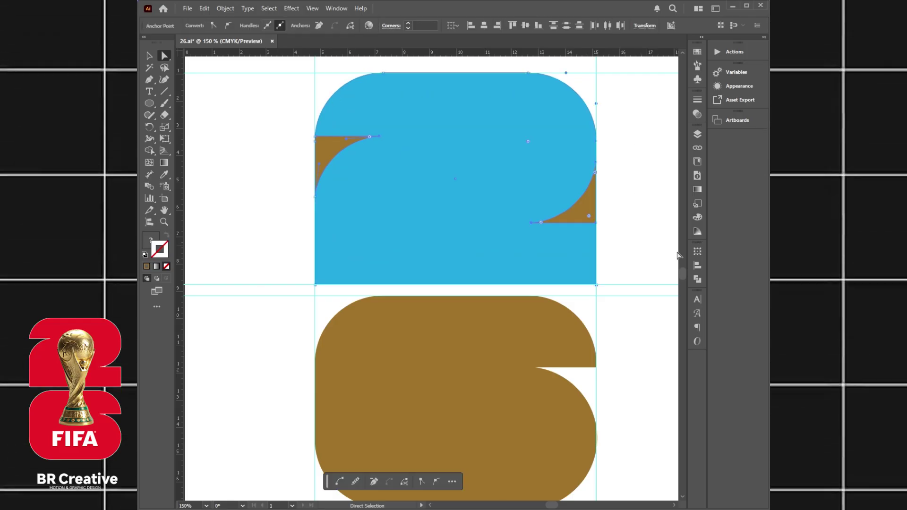
{"action": "left_click", "coordinate": [698, 280]}
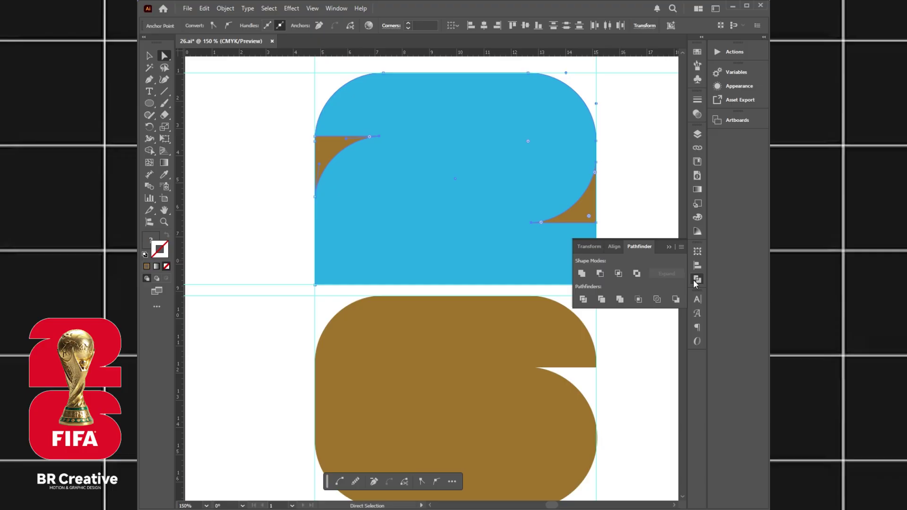
{"action": "left_click", "coordinate": [583, 300]}
{"action": "left_click", "coordinate": [643, 202]}
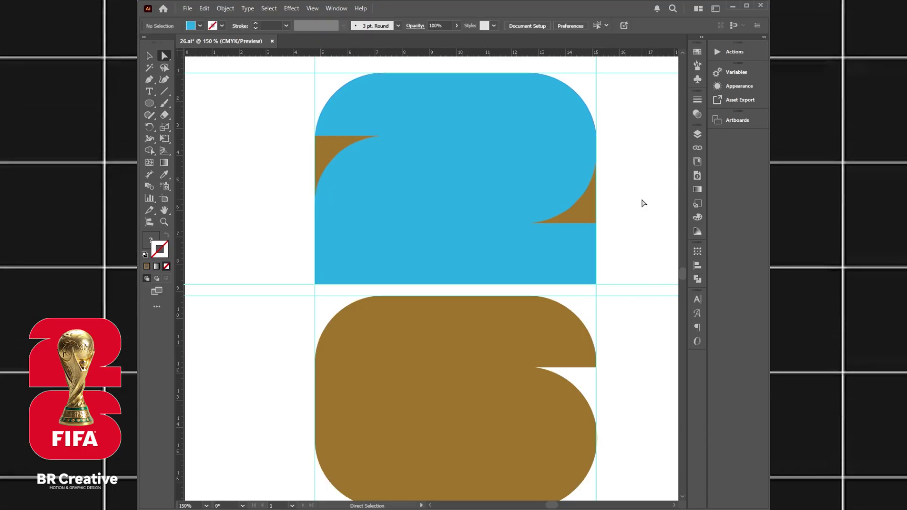
- Shift the right wedge flush with the blue shape's right edge and check the left wedge's alignment with its guide
{"action": "scroll", "coordinate": [643, 202], "scroll_direction": "up", "scroll_amount": 6}
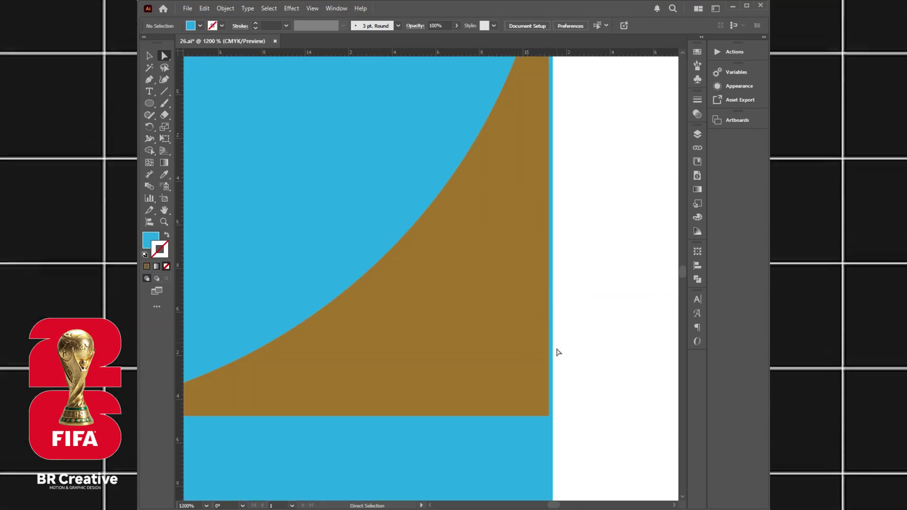
{"action": "left_click", "coordinate": [539, 361]}
{"action": "scroll", "coordinate": [605, 282], "scroll_direction": "down", "scroll_amount": 3}
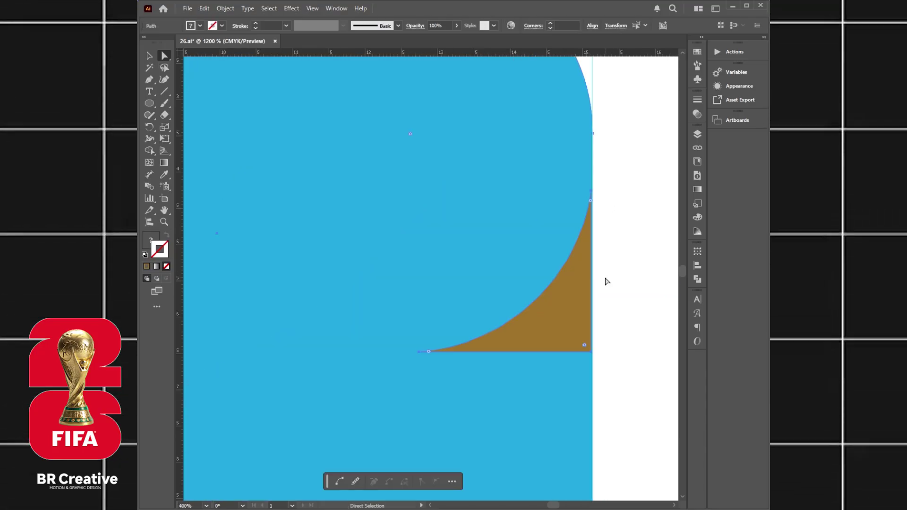
{"action": "left_click", "coordinate": [629, 310]}
{"action": "scroll", "coordinate": [597, 325], "scroll_direction": "up", "scroll_amount": 4}
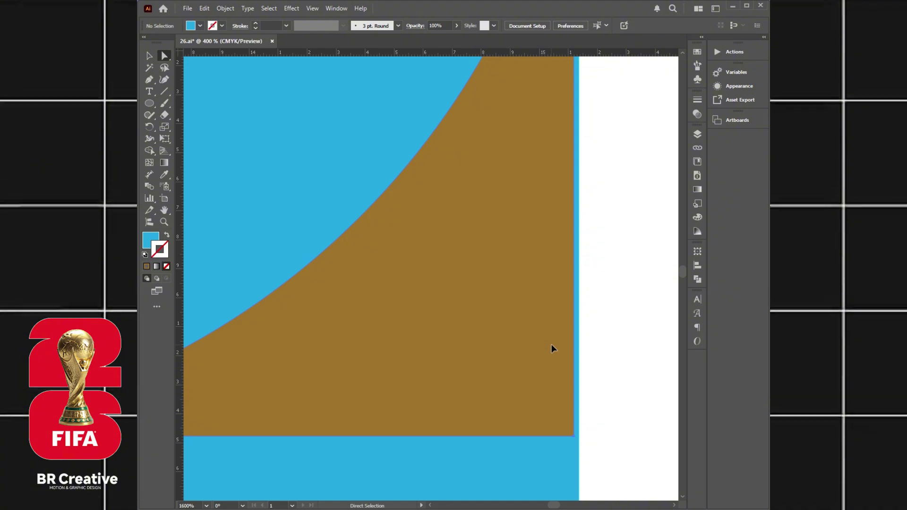
{"action": "left_click", "coordinate": [557, 345]}
{"action": "scroll", "coordinate": [557, 346], "scroll_direction": "down", "scroll_amount": 3}
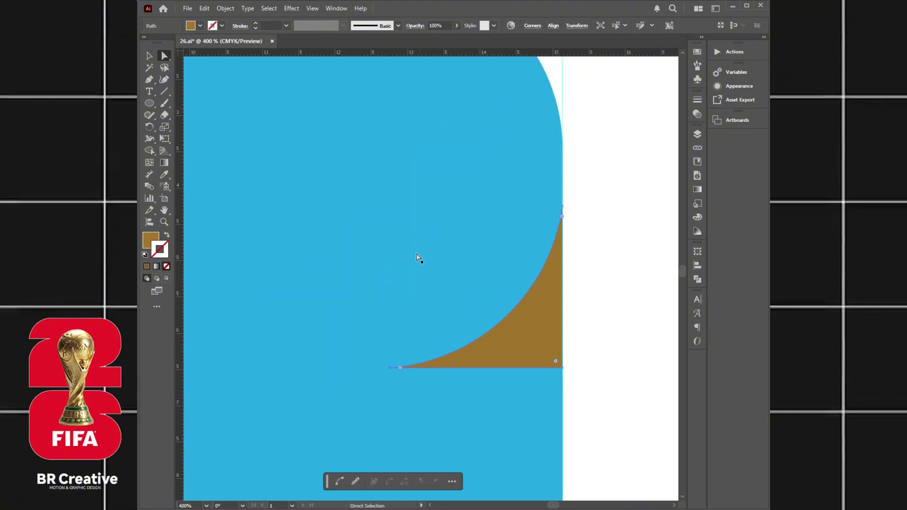
{"action": "left_click_drag", "start_coordinate": [419, 259], "coordinate": [690, 298]}
{"action": "scroll", "coordinate": [348, 250], "scroll_direction": "down", "scroll_amount": 4}
{"action": "scroll", "coordinate": [349, 249], "scroll_direction": "up", "scroll_amount": 6}
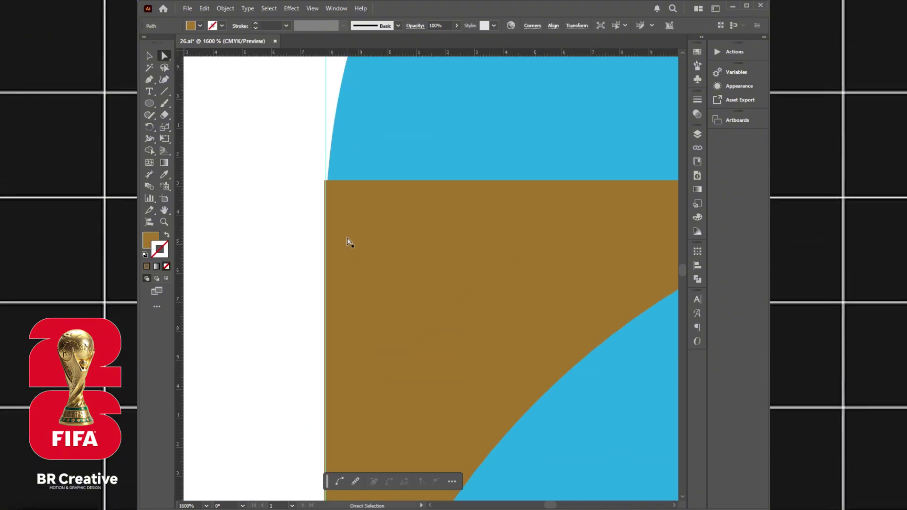
{"action": "scroll", "coordinate": [356, 391], "scroll_direction": "down", "scroll_amount": 4}
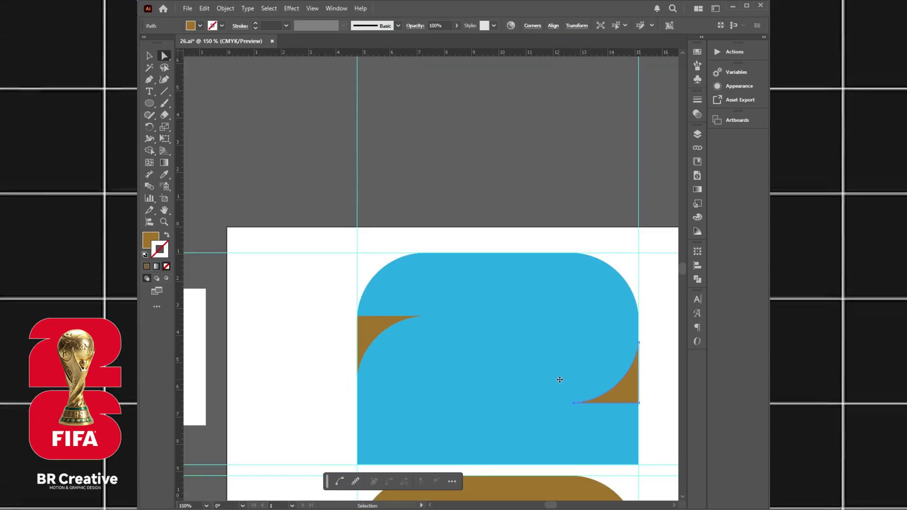
- Divide the blue shape together with both wedges using Pathfinder and ungroup the resulting pieces
{"action": "key", "text": "ctrl+0"}
{"action": "left_click_drag", "start_coordinate": [582, 223], "coordinate": [312, 103]}
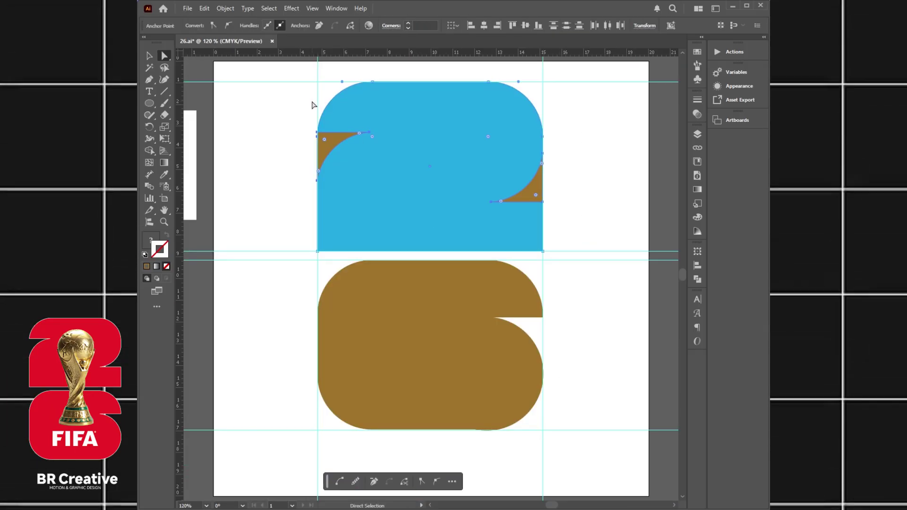
{"action": "left_click", "coordinate": [698, 279]}
{"action": "left_click", "coordinate": [584, 300]}
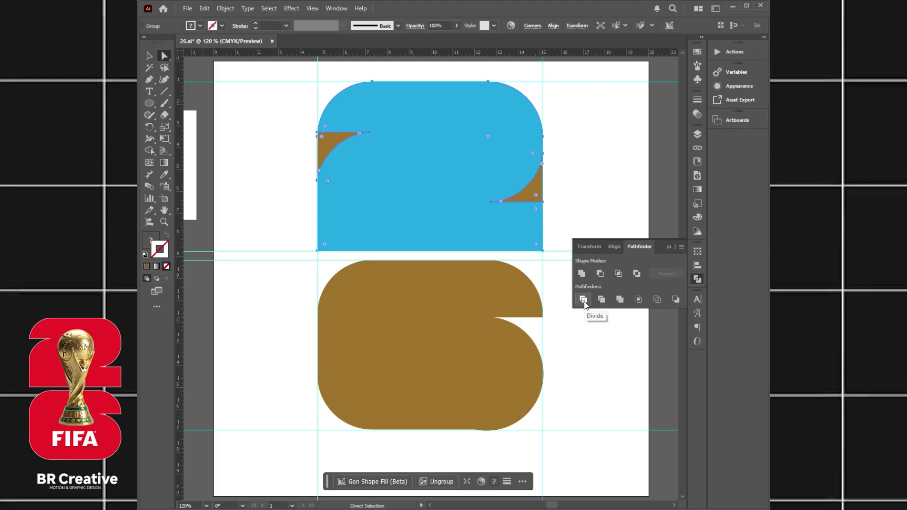
{"action": "right_click", "coordinate": [433, 187]}
{"action": "left_click", "coordinate": [465, 321]}
{"action": "left_click", "coordinate": [561, 187]}
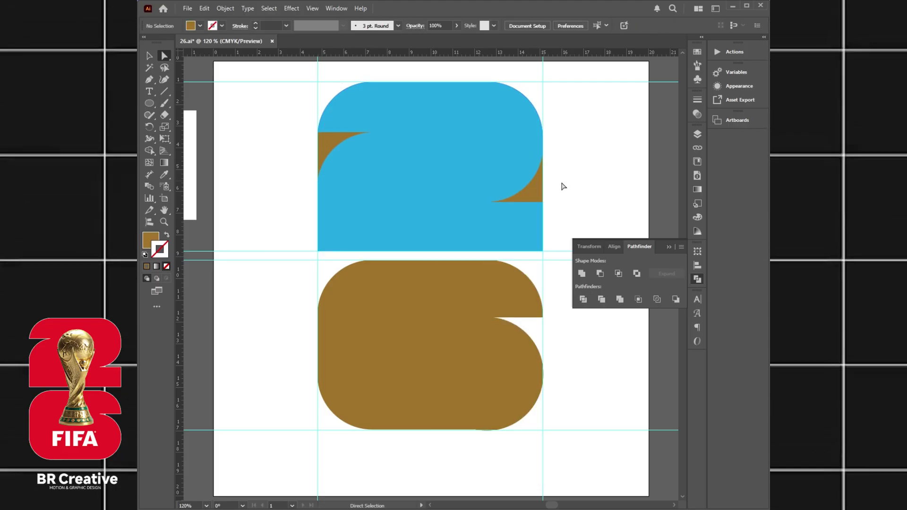
- Delete the two brown wedge pieces to leave the blue 2 shape
{"action": "left_click", "coordinate": [538, 192]}
{"action": "key", "text": "Delete"}
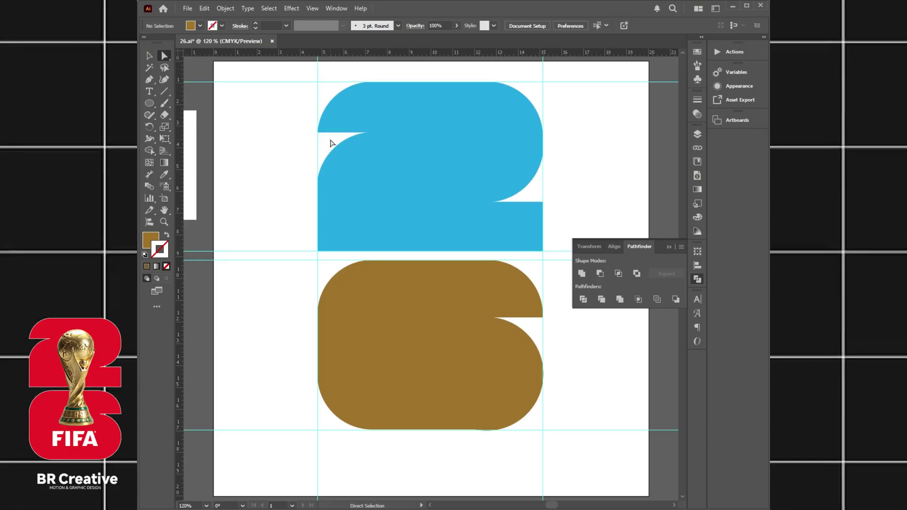
{"action": "left_click", "coordinate": [670, 247]}
- Select the 2 and the 6 together and give both the same medium violet-blue fill
{"action": "key", "text": "v"}
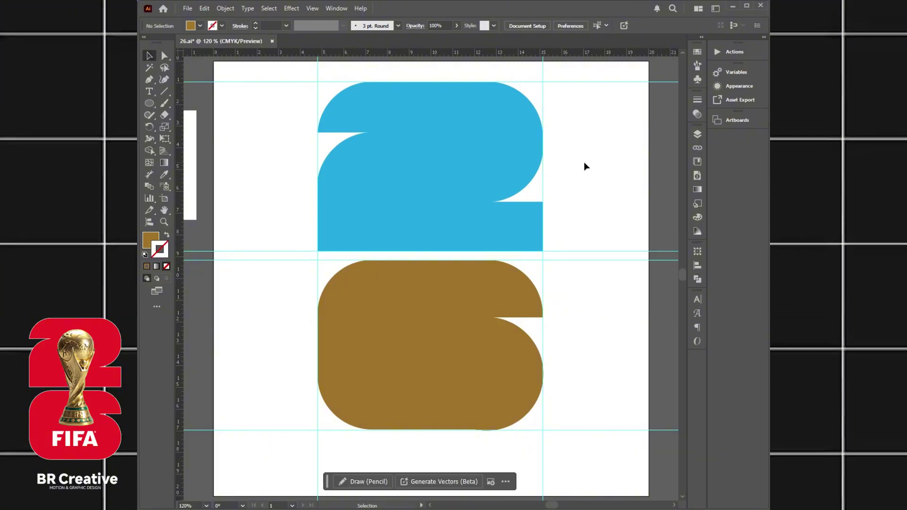
{"action": "left_click_drag", "start_coordinate": [585, 154], "coordinate": [652, 163]}
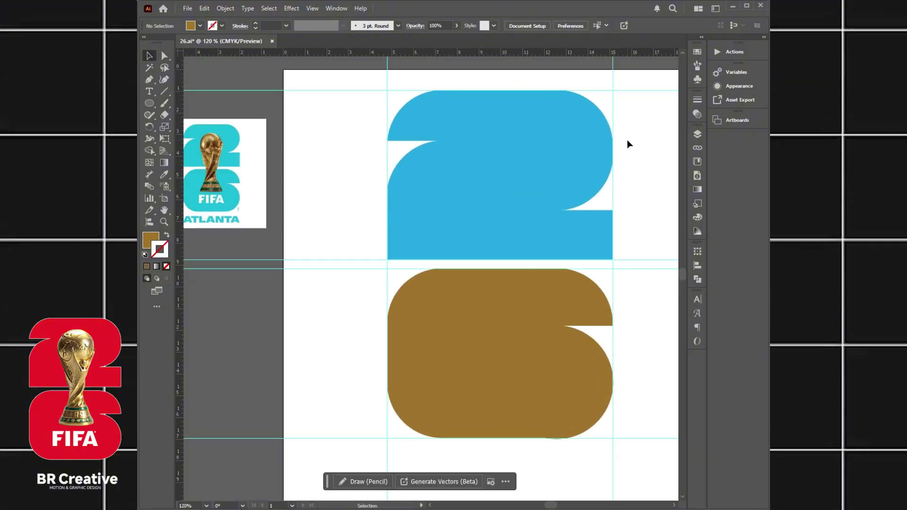
{"action": "left_click_drag", "start_coordinate": [457, 84], "coordinate": [513, 371]}
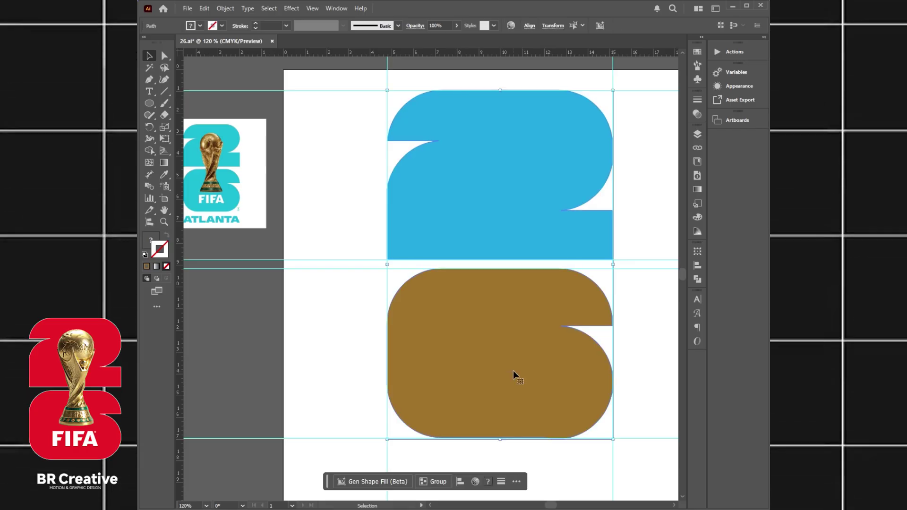
{"action": "left_click", "coordinate": [191, 26]}
{"action": "left_click", "coordinate": [213, 62]}
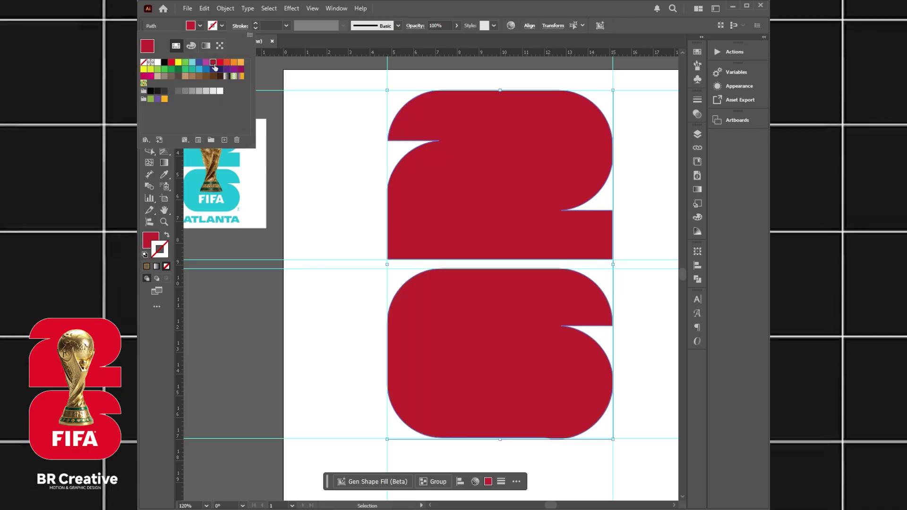
{"action": "left_click", "coordinate": [220, 62]}
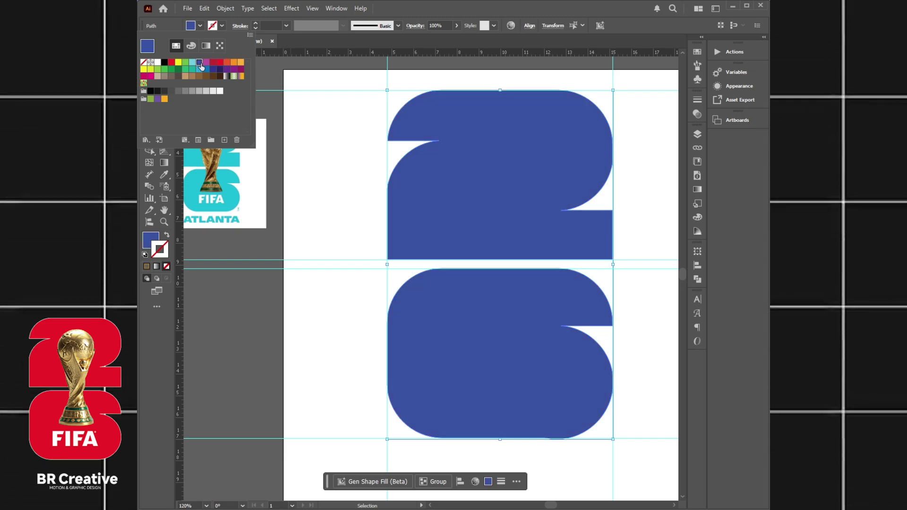
{"action": "left_click", "coordinate": [354, 136]}
{"action": "left_click", "coordinate": [349, 133]}
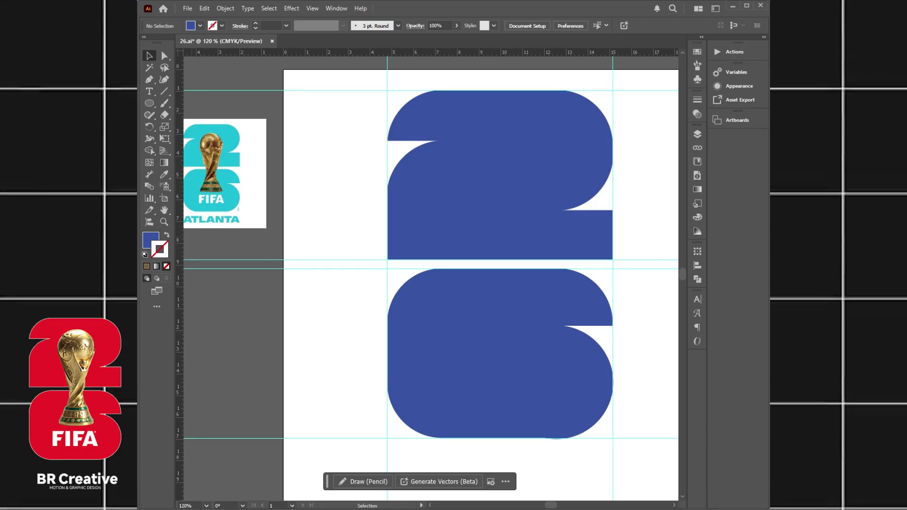
- Paste the FIFA wordmark over the lower part of the 6 and fill it white
{"action": "key", "text": "ctrl+a"}
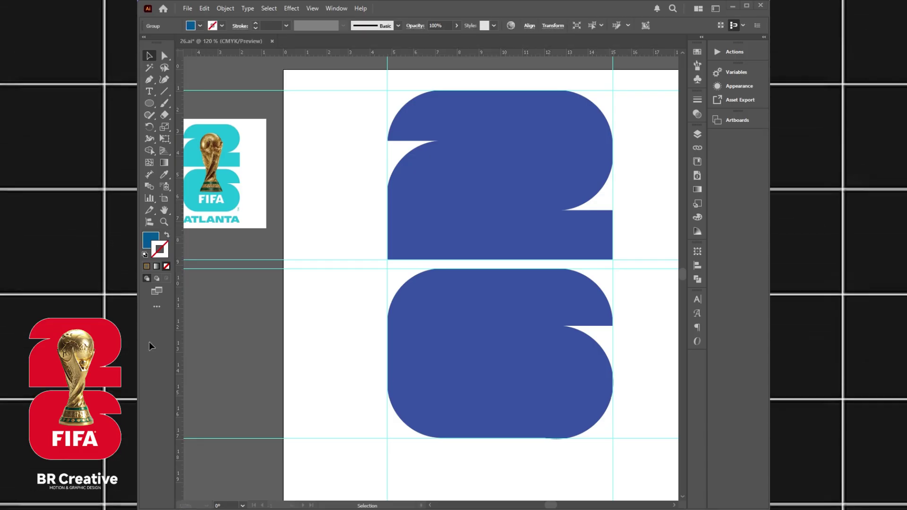
{"action": "key", "text": "ctrl+v"}
{"action": "left_click", "coordinate": [191, 25]}
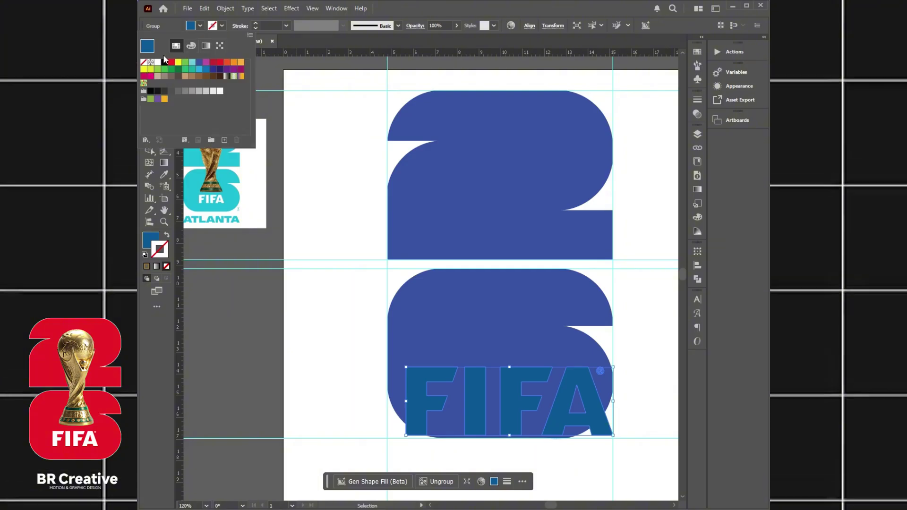
{"action": "left_click", "coordinate": [157, 63]}
- Scale the white FIFA wordmark down proportionally so it fits inside the base of the 6
{"action": "left_click", "coordinate": [509, 370]}
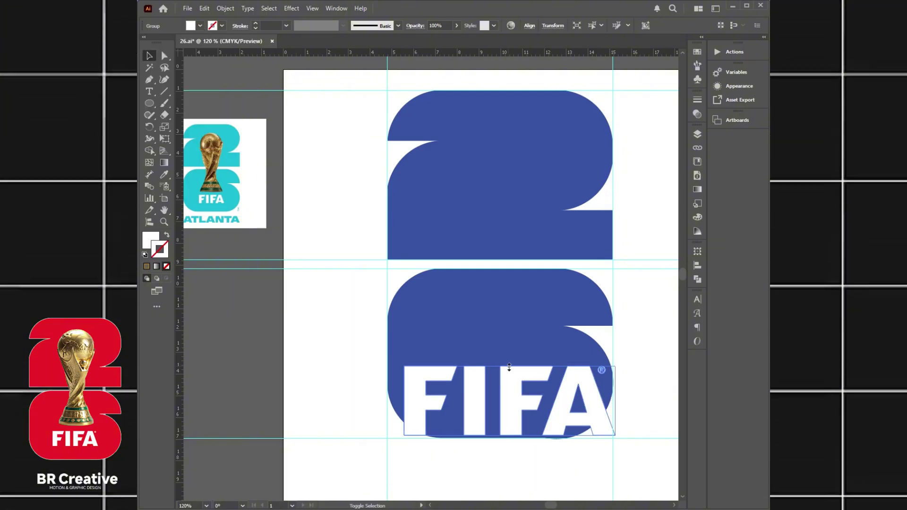
{"action": "left_click_drag", "start_coordinate": [509, 368], "coordinate": [506, 412]}
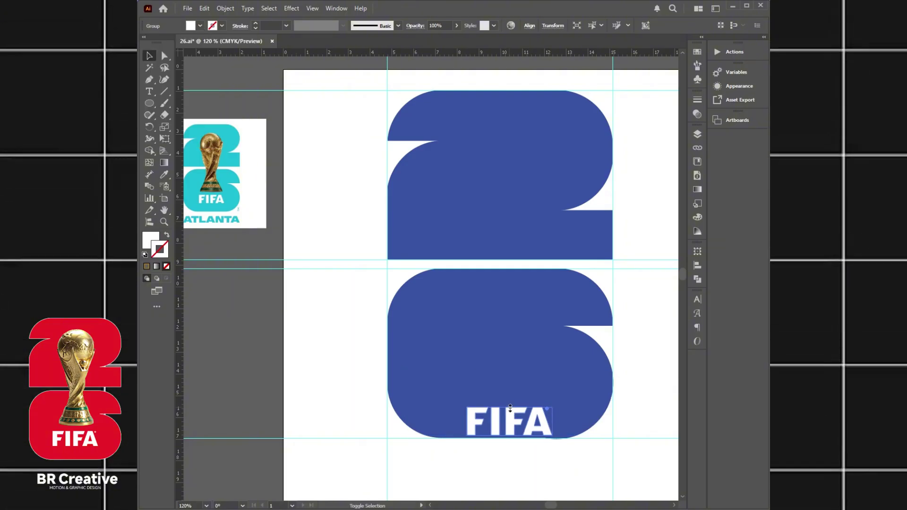
- Undo the last wordmark resize, then scale the FIFA wordmark down slightly and reposition it within the lower part of the 6
{"action": "key", "text": "ctrl+z"}
{"action": "left_click", "coordinate": [505, 383]}
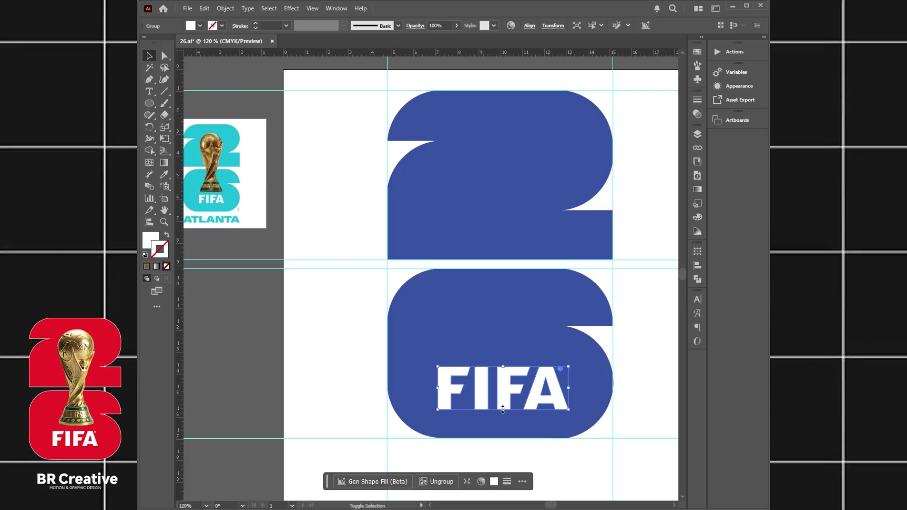
{"action": "left_click_drag", "start_coordinate": [503, 409], "coordinate": [502, 404]}
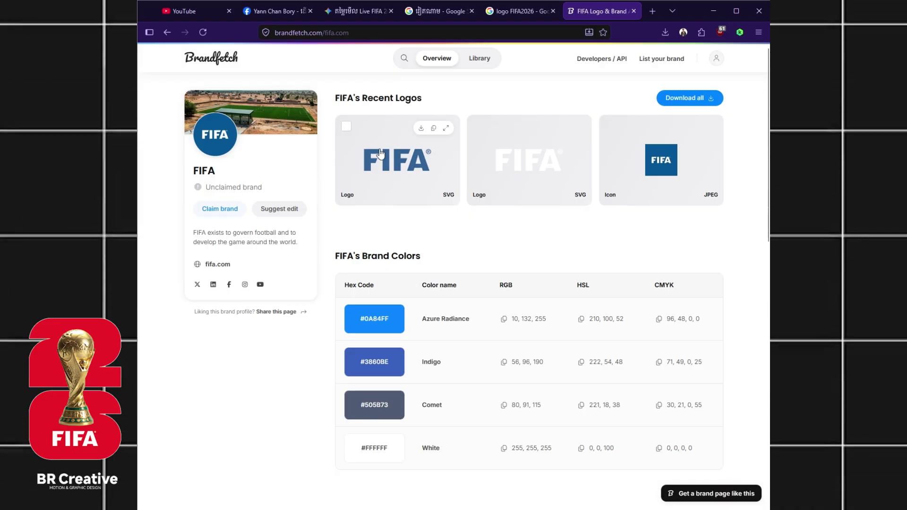
{"action": "left_click", "coordinate": [714, 11]}
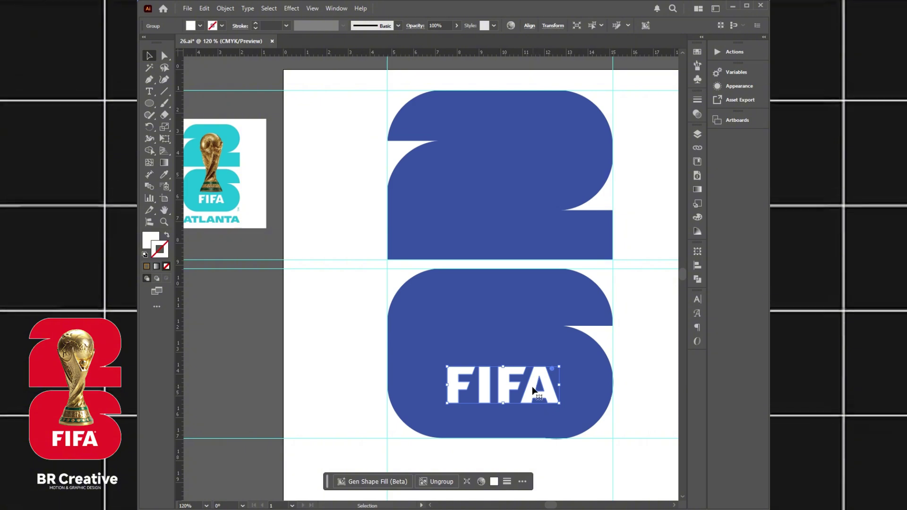
{"action": "left_click_drag", "start_coordinate": [532, 390], "coordinate": [530, 392]}
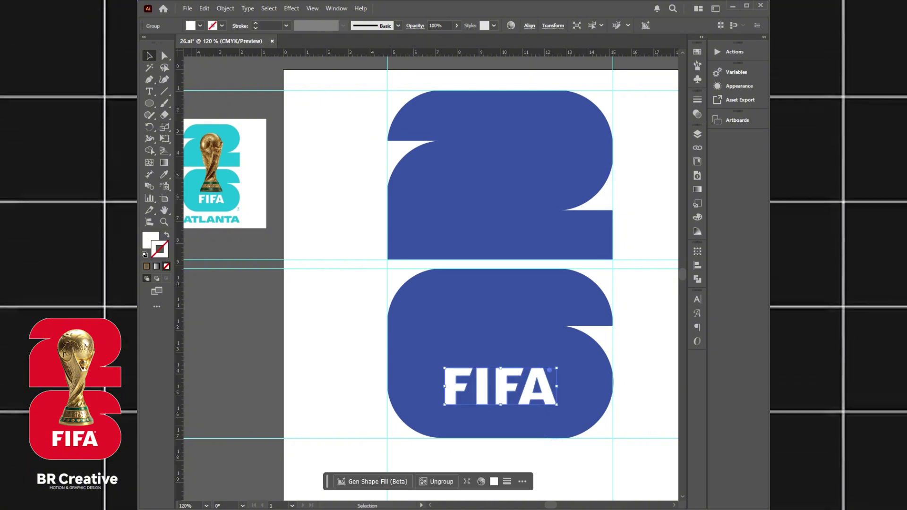
- Paste the golden World Cup trophy image and place it over the 2 and 6, just above the FIFA wordmark
{"action": "key", "text": "ctrl+v"}
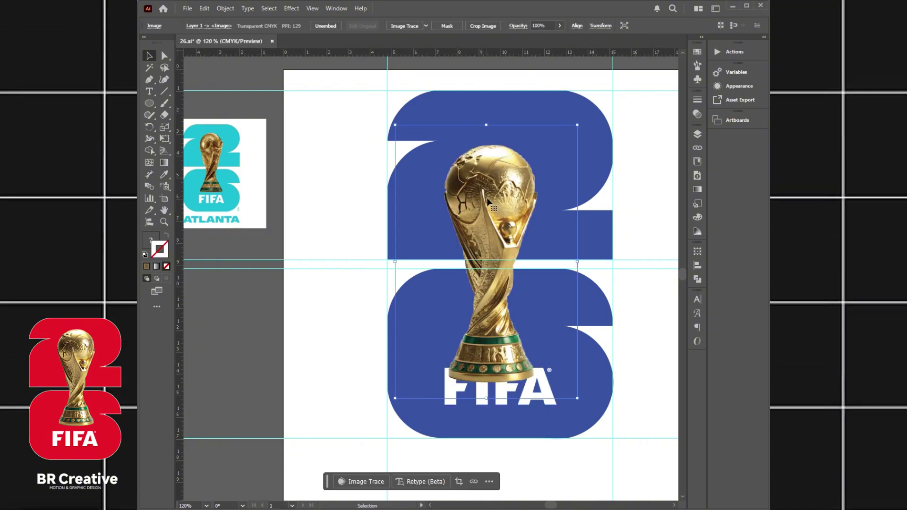
{"action": "left_click_drag", "start_coordinate": [486, 198], "coordinate": [511, 183]}
{"action": "left_click", "coordinate": [631, 197]}
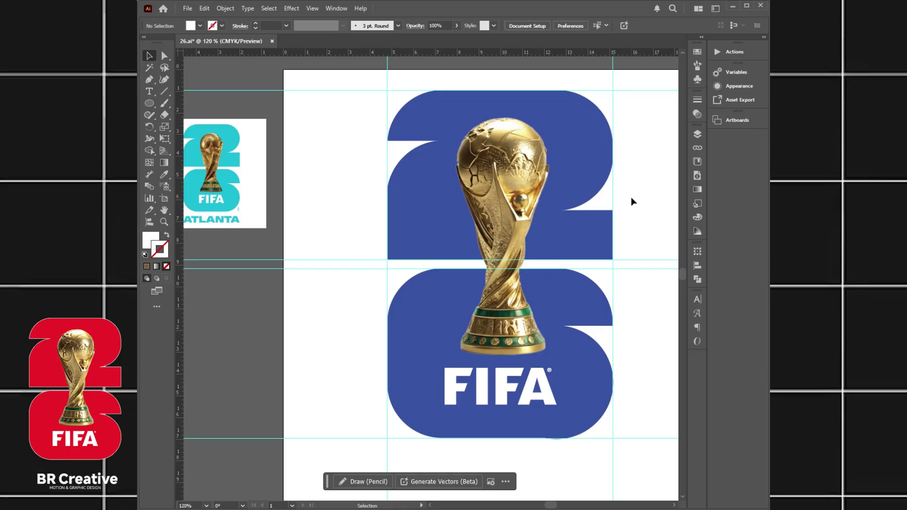
- Select the 2 and the 6 together, try red and orange swatches as fills, and give both shapes a medium blue fill
{"action": "left_click", "coordinate": [587, 289]}
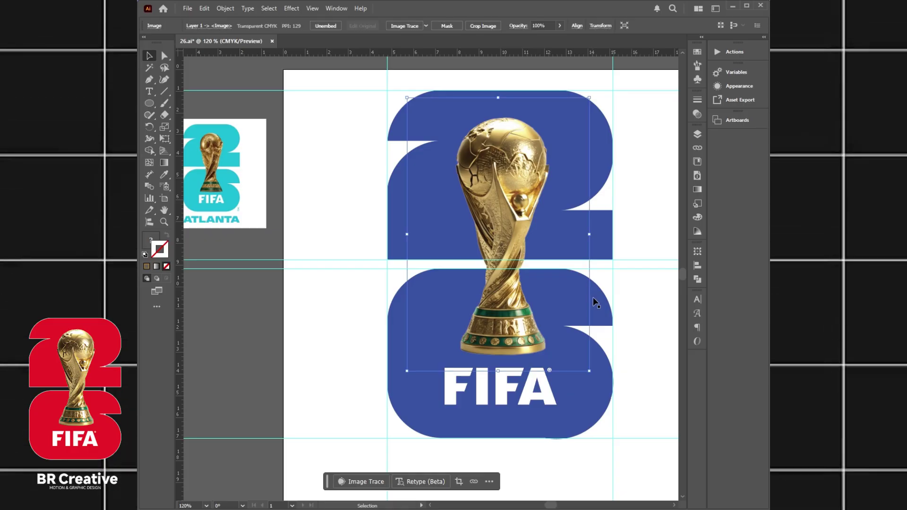
{"action": "left_click", "coordinate": [603, 302]}
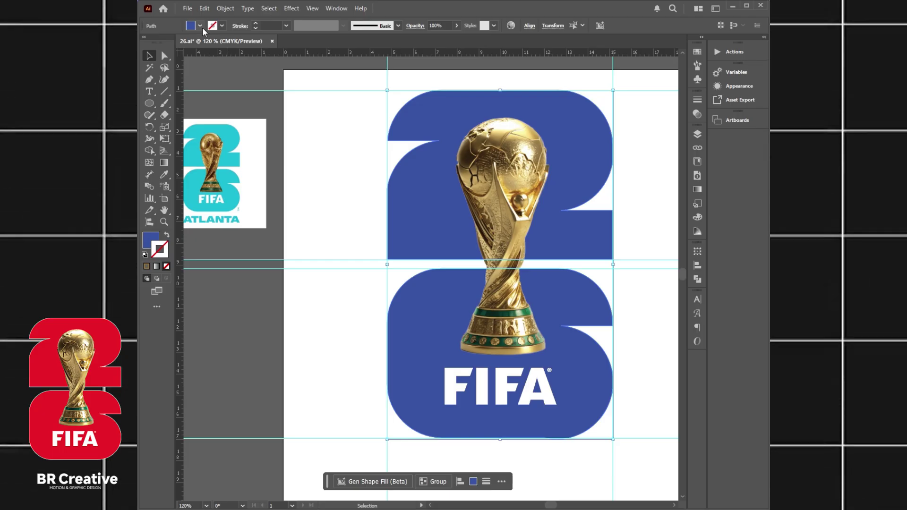
{"action": "left_click", "coordinate": [201, 26]}
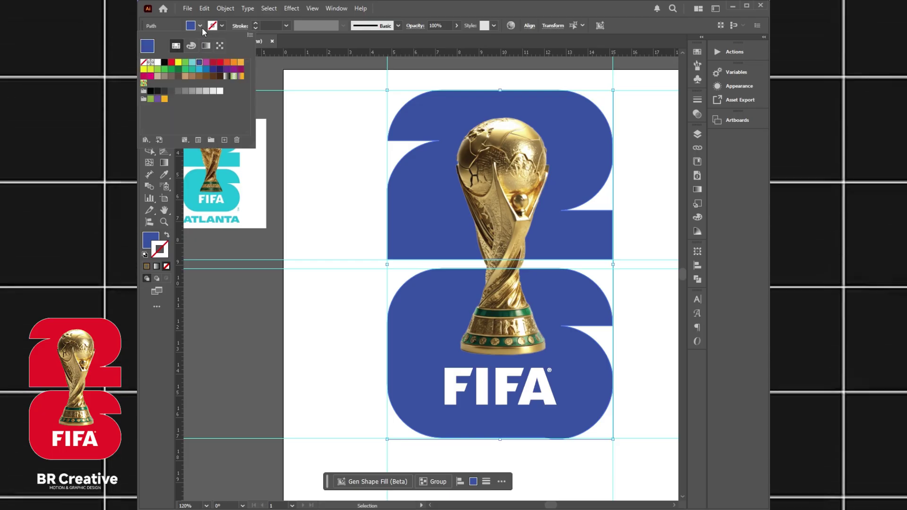
{"action": "left_click", "coordinate": [227, 62]}
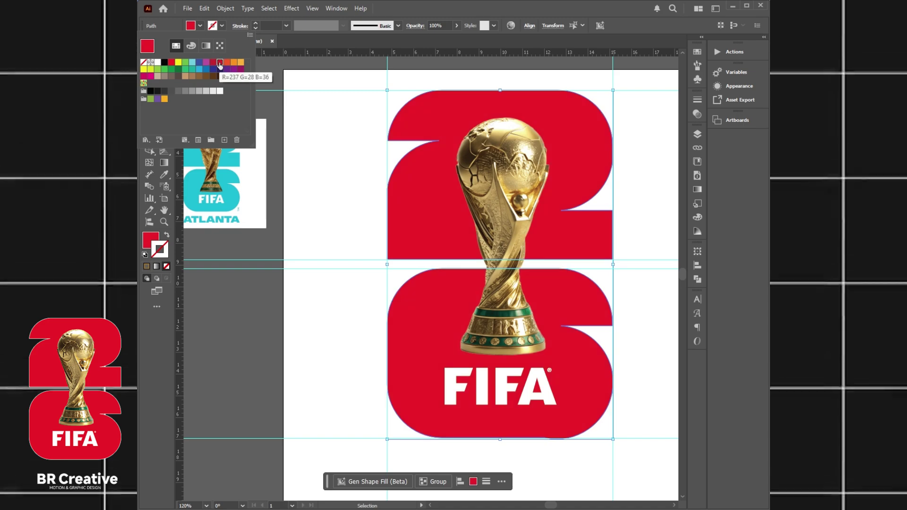
{"action": "left_click", "coordinate": [227, 63]}
{"action": "left_click", "coordinate": [234, 62]}
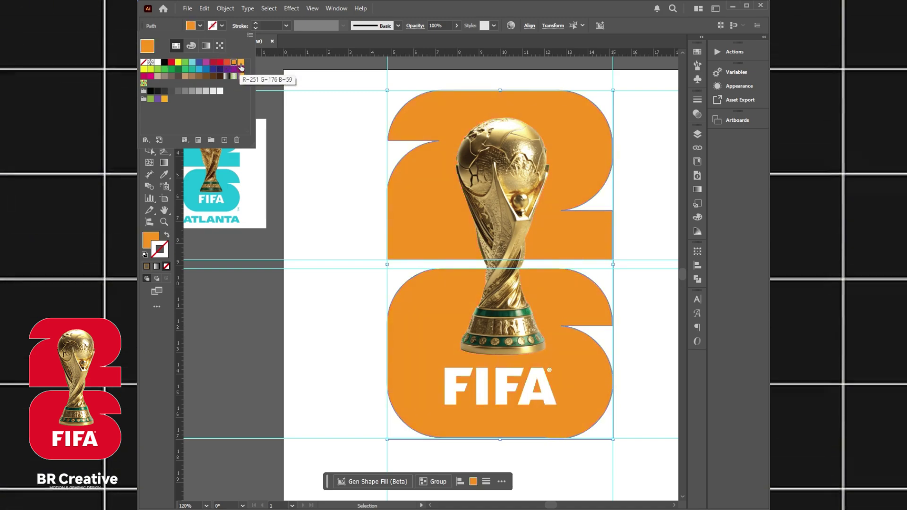
{"action": "left_click", "coordinate": [240, 62]}
{"action": "left_click", "coordinate": [213, 62]}
{"action": "left_click", "coordinate": [206, 69]}
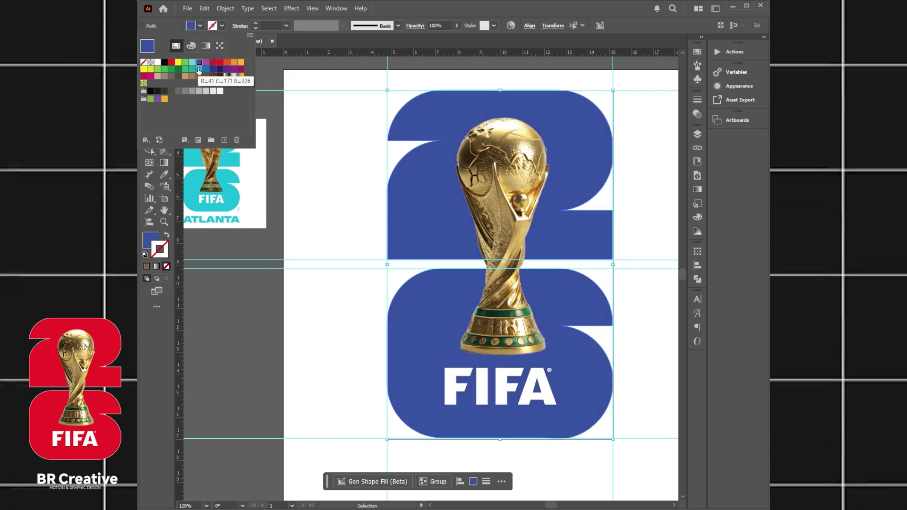
{"action": "left_click", "coordinate": [199, 70]}
{"action": "left_click", "coordinate": [206, 69]}
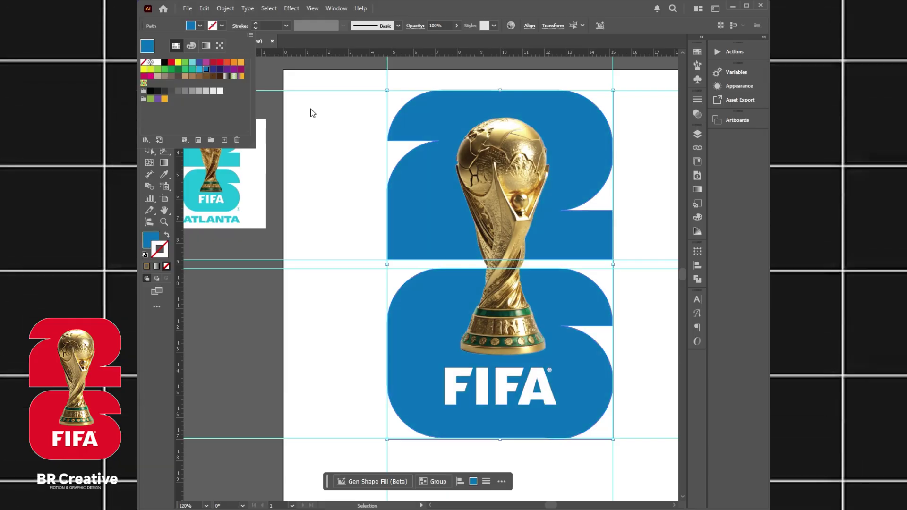